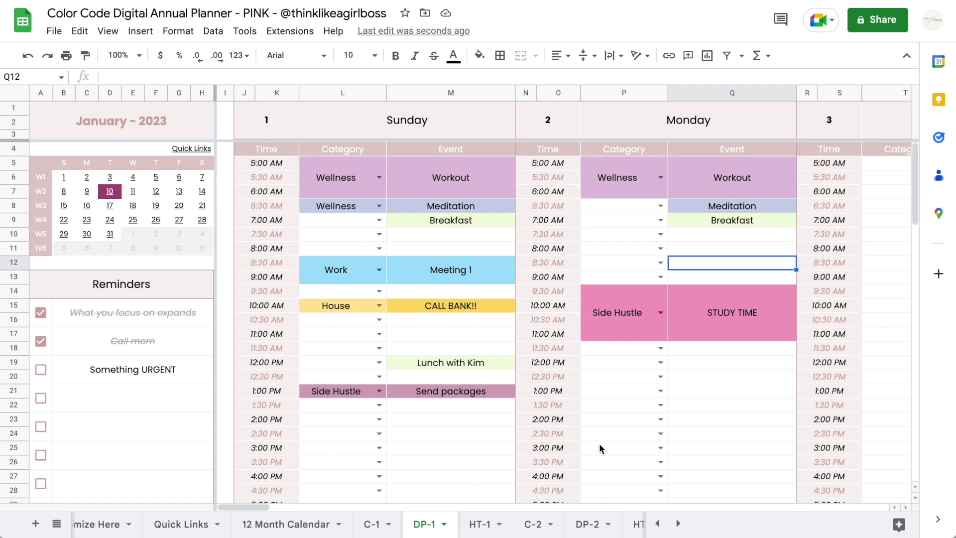
- On DP-1, set P9–P12 to Wellness, Side Hustle, Work and House, then select Q10
click(660, 220)
click(633, 241)
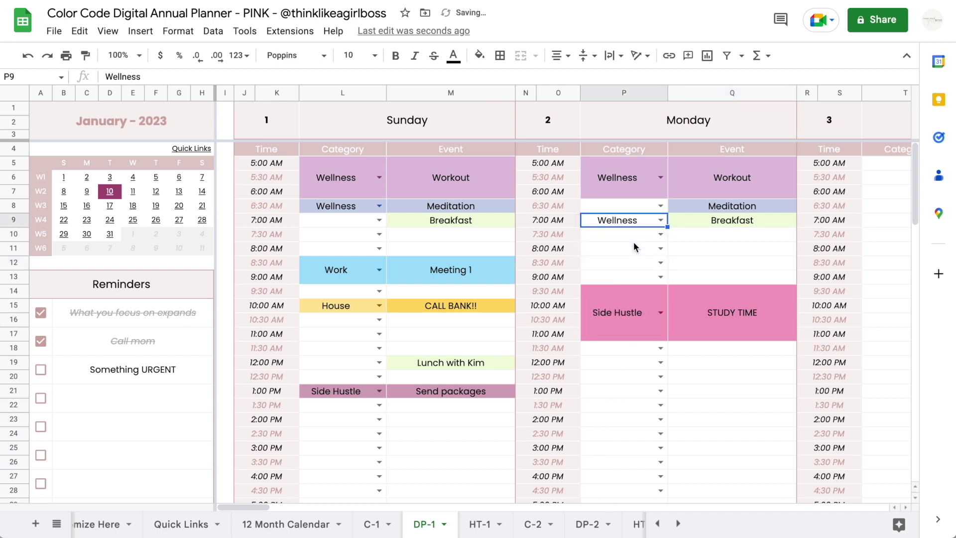
click(660, 234)
click(630, 288)
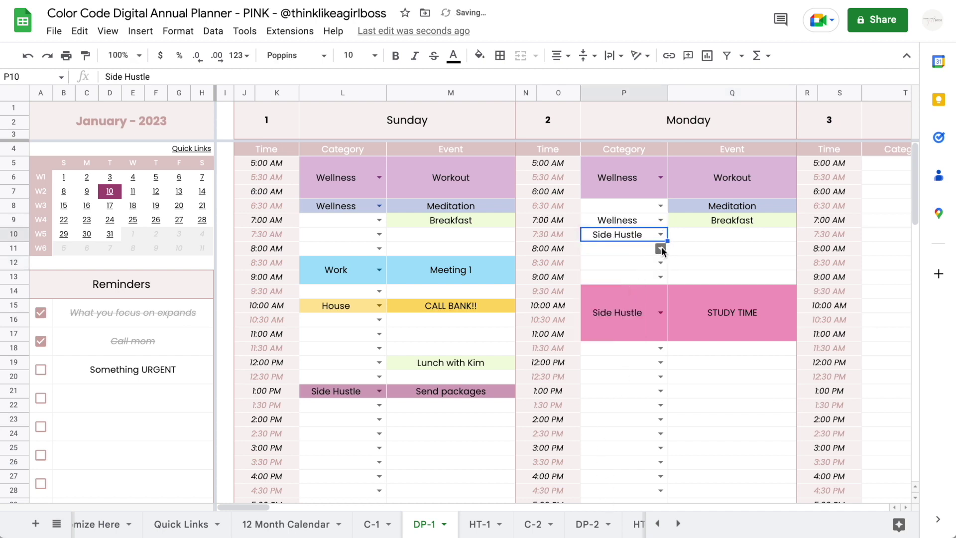
click(661, 249)
click(619, 286)
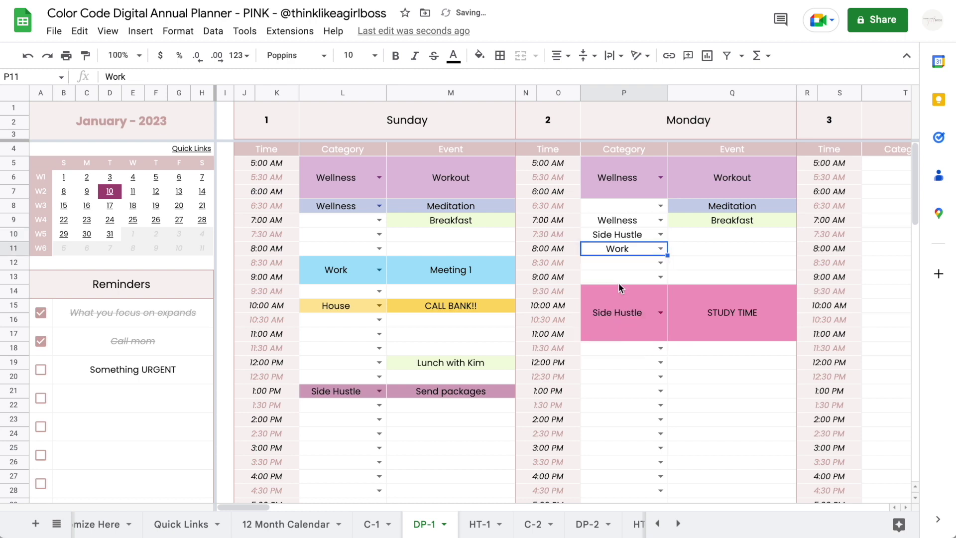
click(660, 263)
click(614, 331)
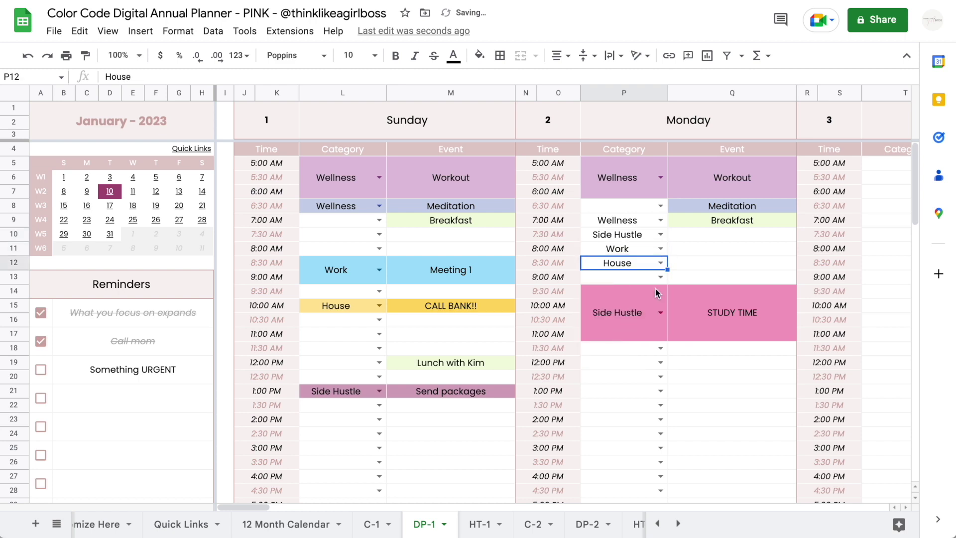
click(731, 240)
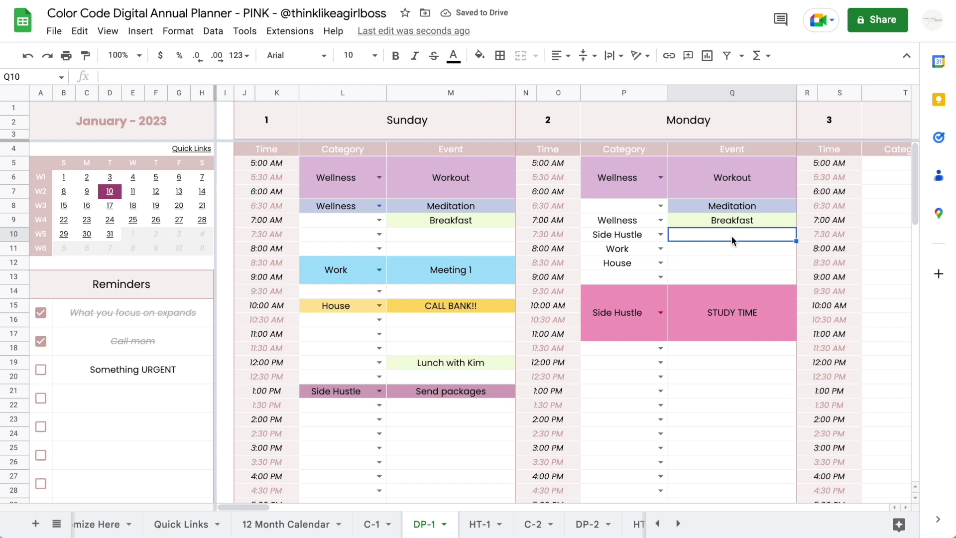
- Look through the DP-2, DP-3 and DP-1 sheets, ending on February's DP-2
scroll(498, 525, down, 2)
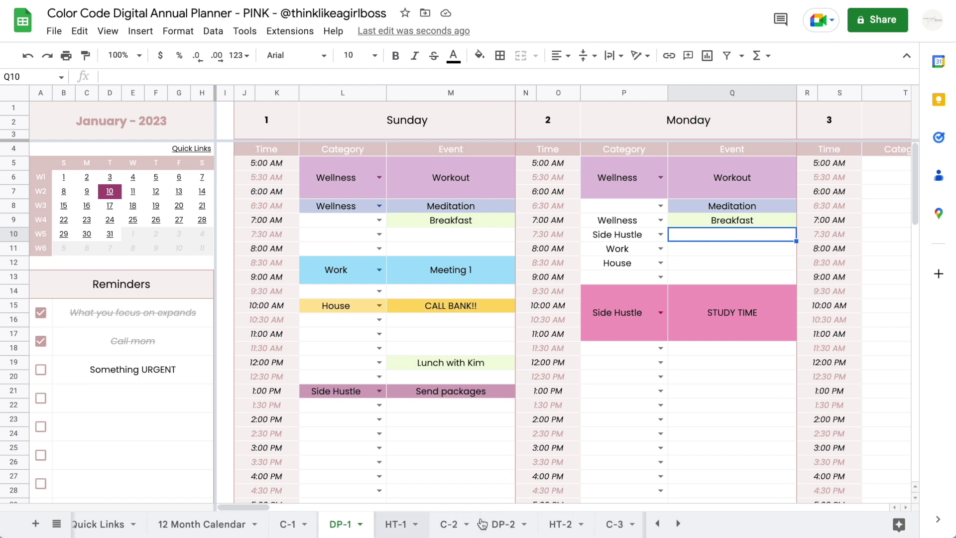
click(501, 525)
scroll(500, 523, down, 3)
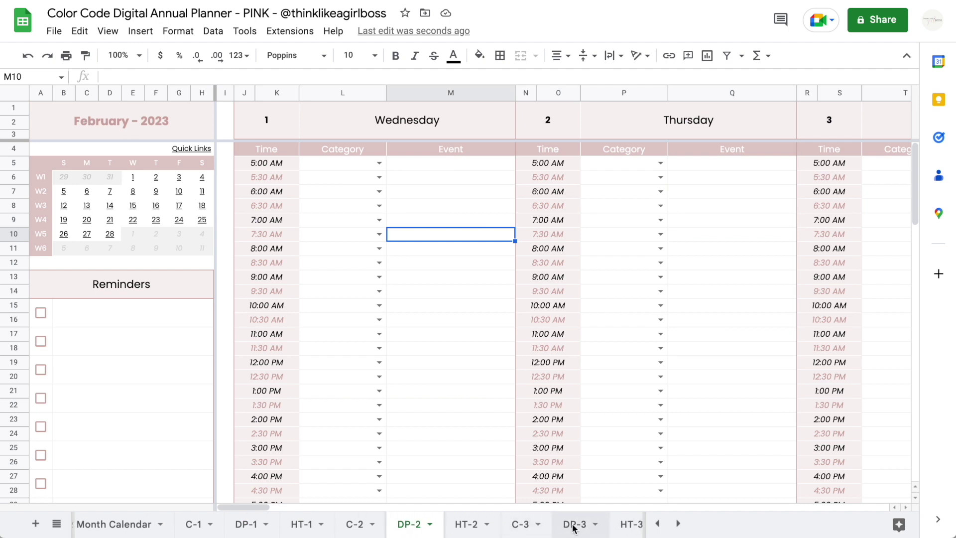
click(572, 524)
click(255, 524)
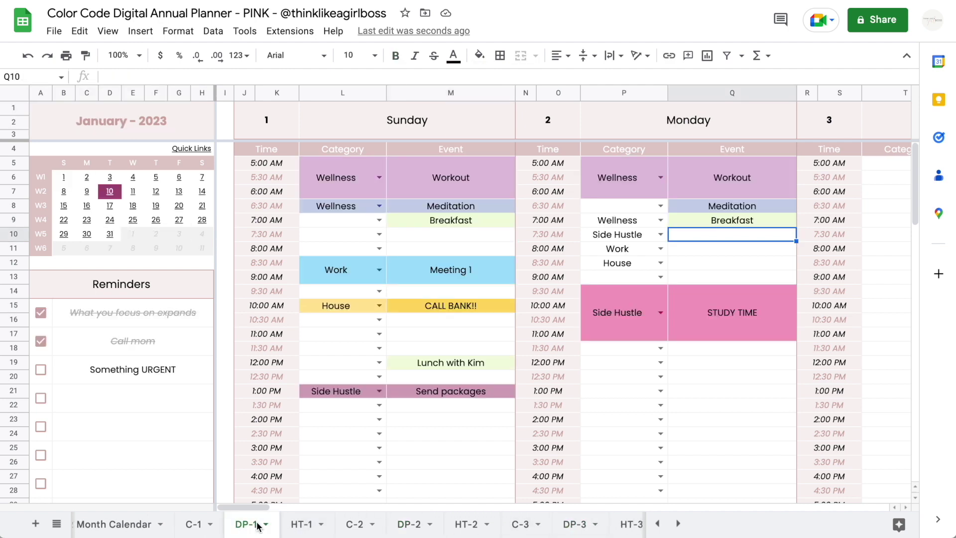
click(409, 524)
- Set L5 to Wellness, L6 to Work and L8 to Side Hustle on DP-2
click(426, 193)
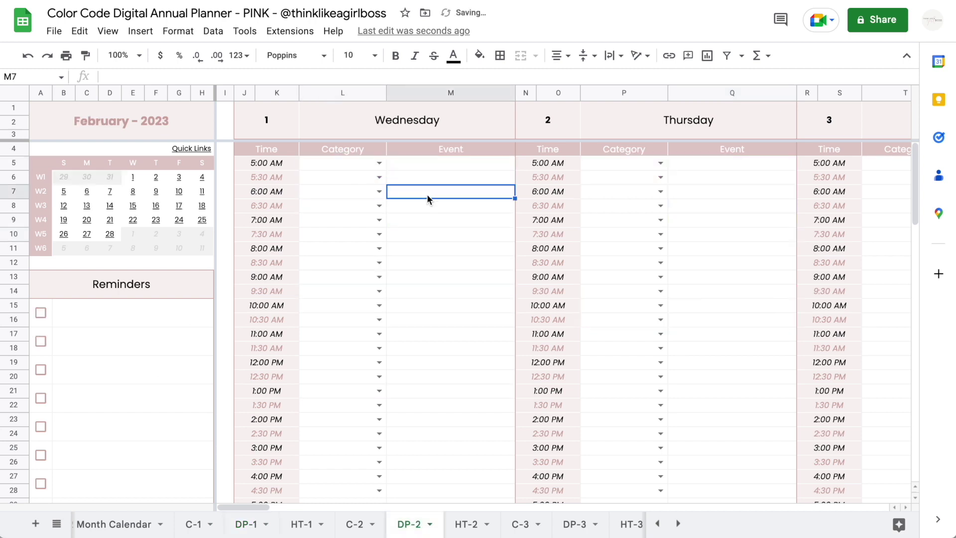
click(381, 165)
click(357, 183)
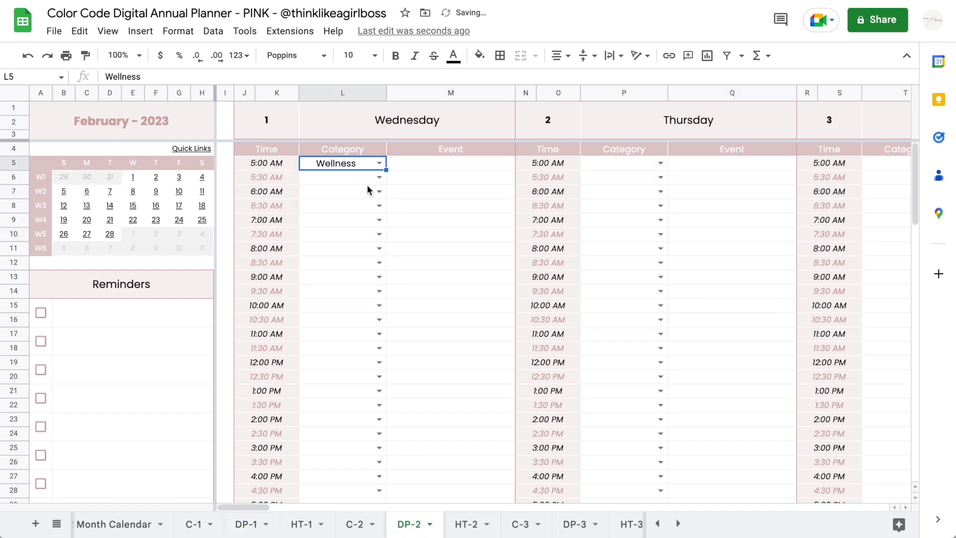
click(379, 179)
click(339, 215)
click(379, 205)
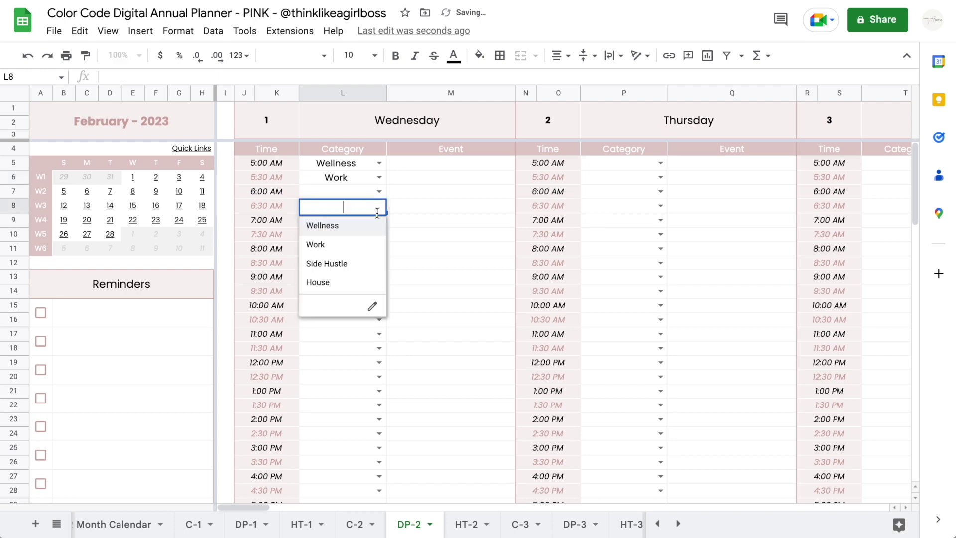
click(351, 269)
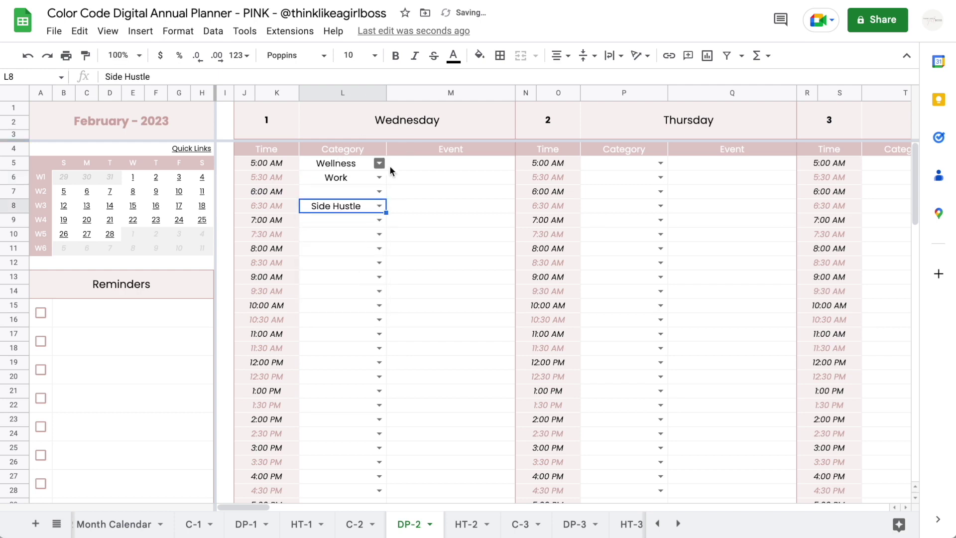
click(344, 163)
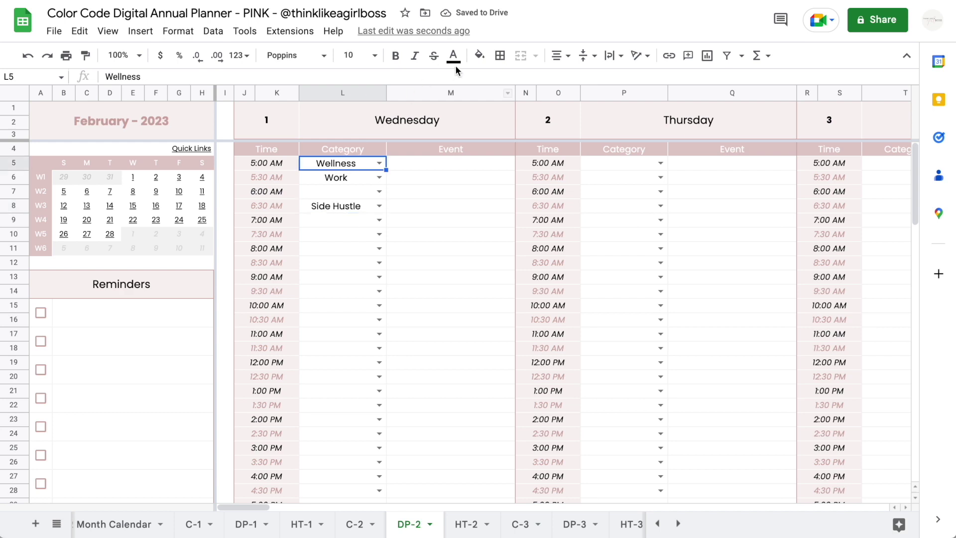
- Fill the Wellness cell L5 light blue
click(479, 55)
click(591, 147)
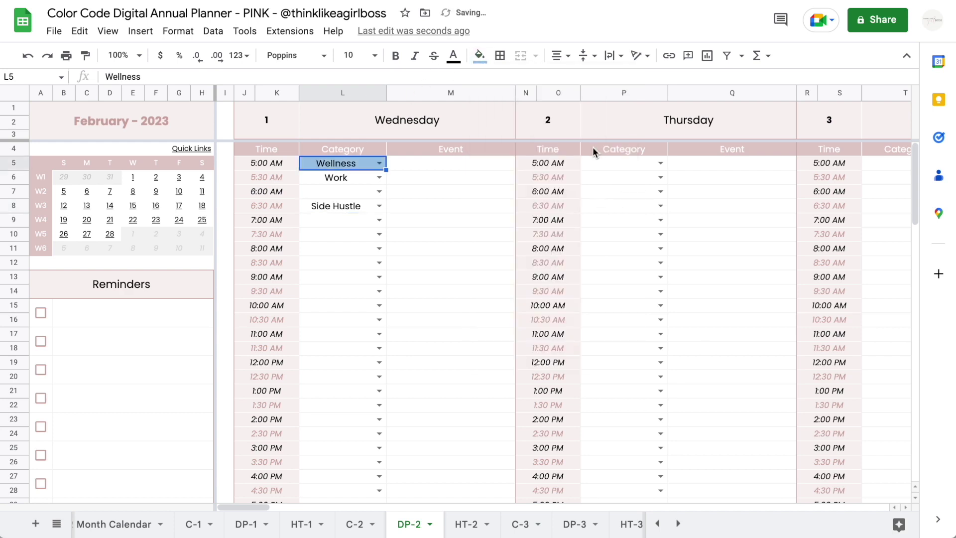
click(357, 181)
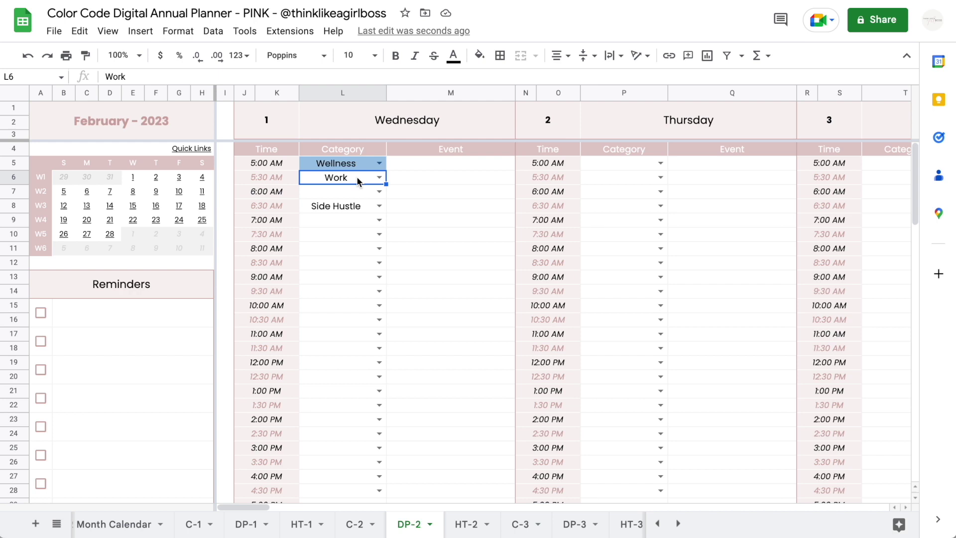
- Reset L5's fill and open its data validation rules
click(358, 164)
click(479, 55)
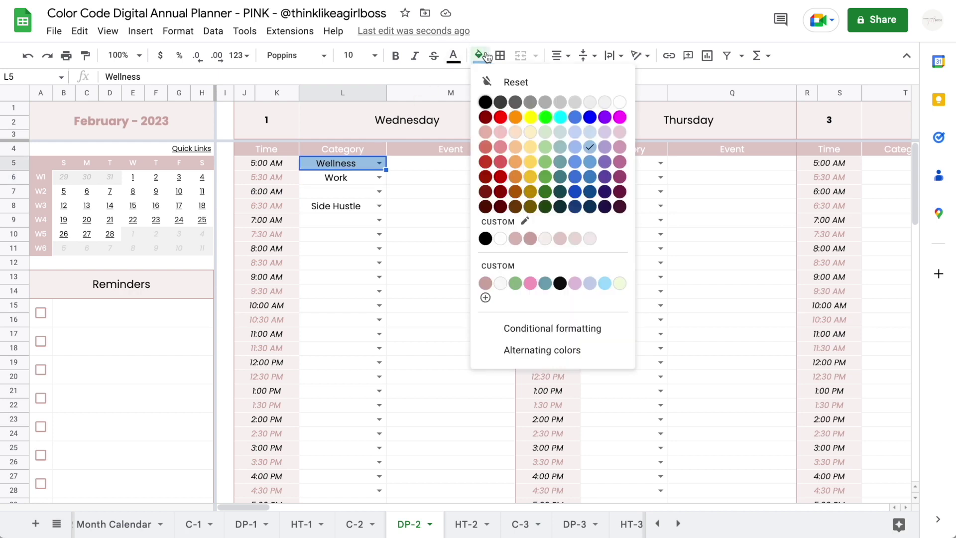
click(496, 83)
click(449, 231)
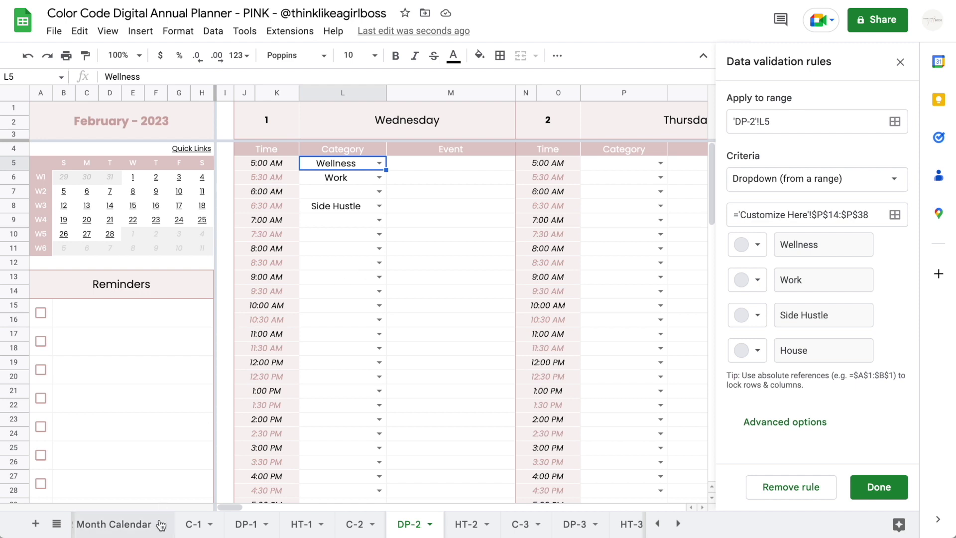
- Check the category list on the Customize Here sheet, then reselect L5 on DP-2
scroll(160, 520, up, 3)
click(206, 524)
scroll(532, 370, right, 10)
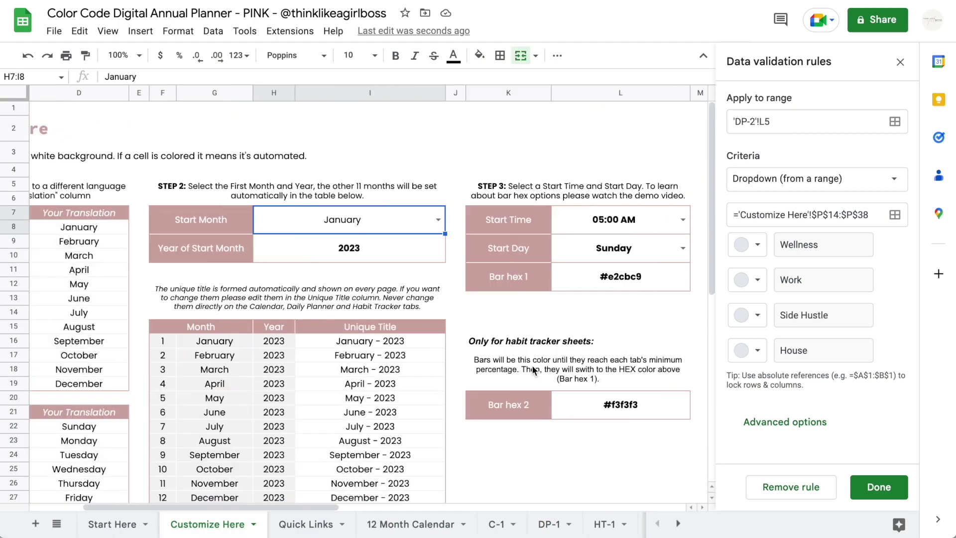
scroll(297, 372, down, 3)
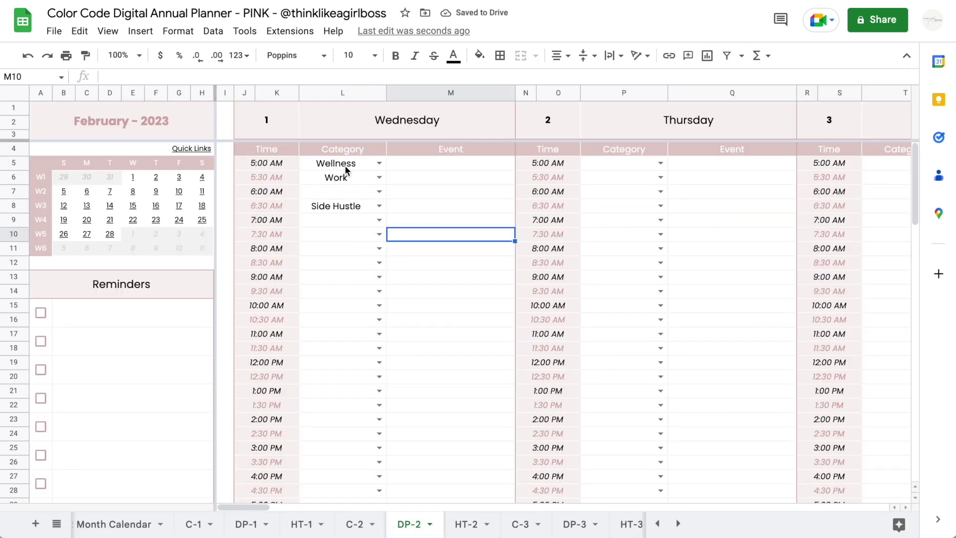
click(338, 164)
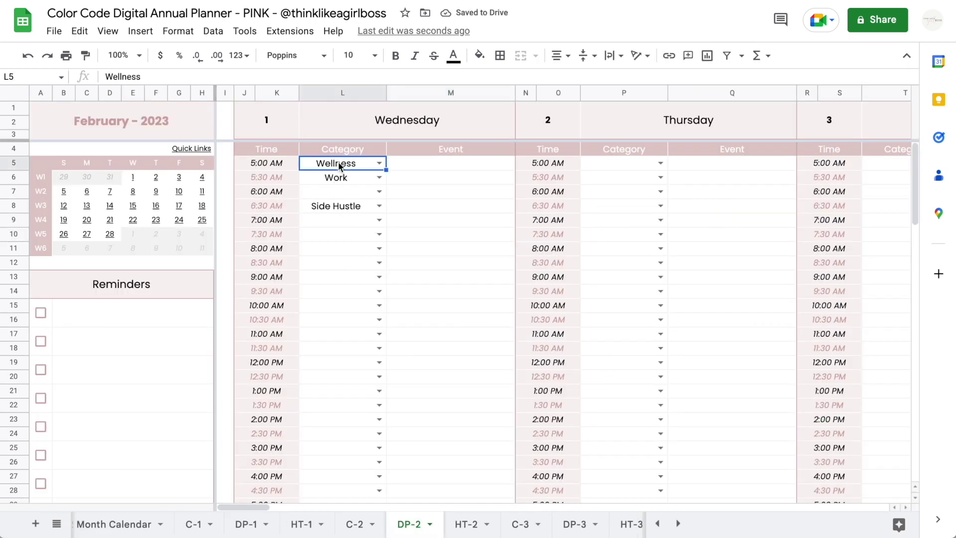
- Open L5's category list and edit the dropdown rule behind it
click(377, 164)
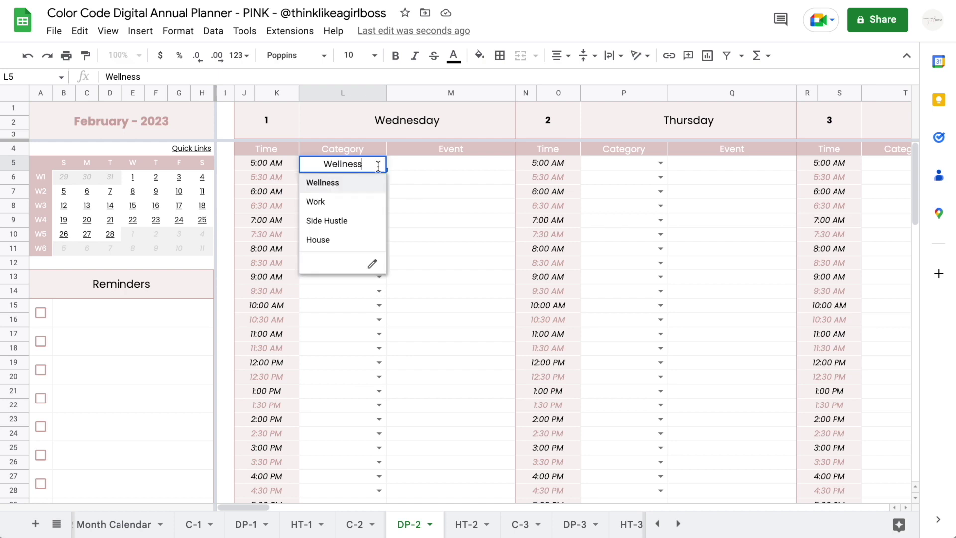
click(373, 265)
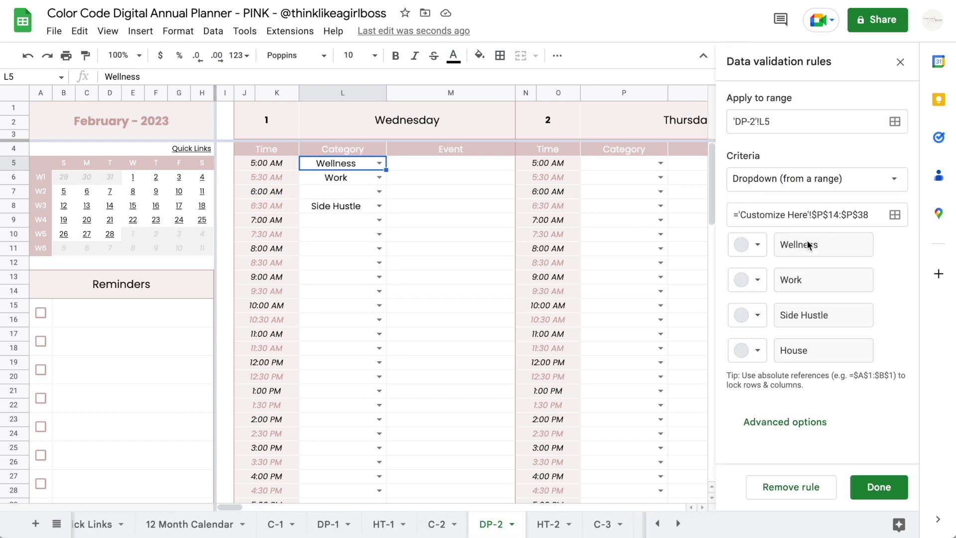
- Colour the Wellness option lilac and the Work option light green
click(758, 245)
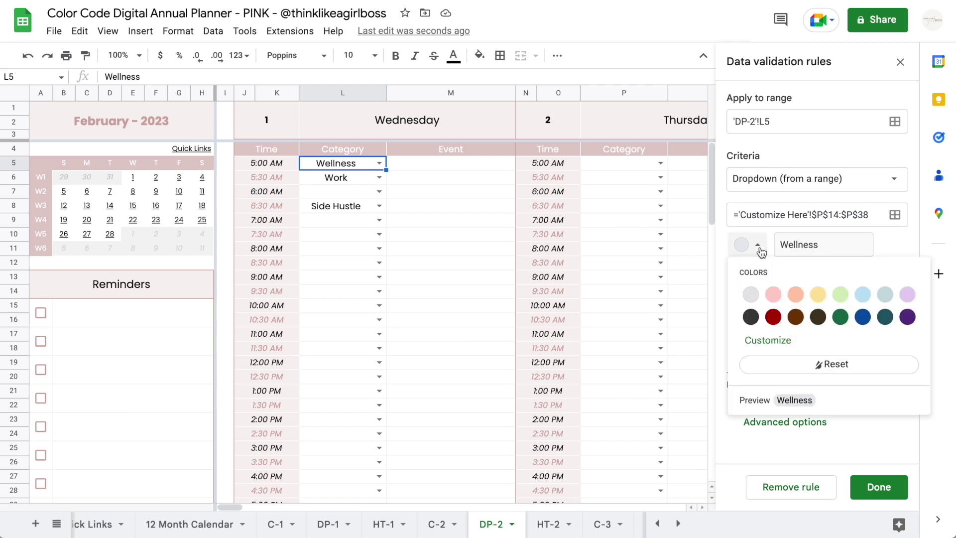
click(907, 294)
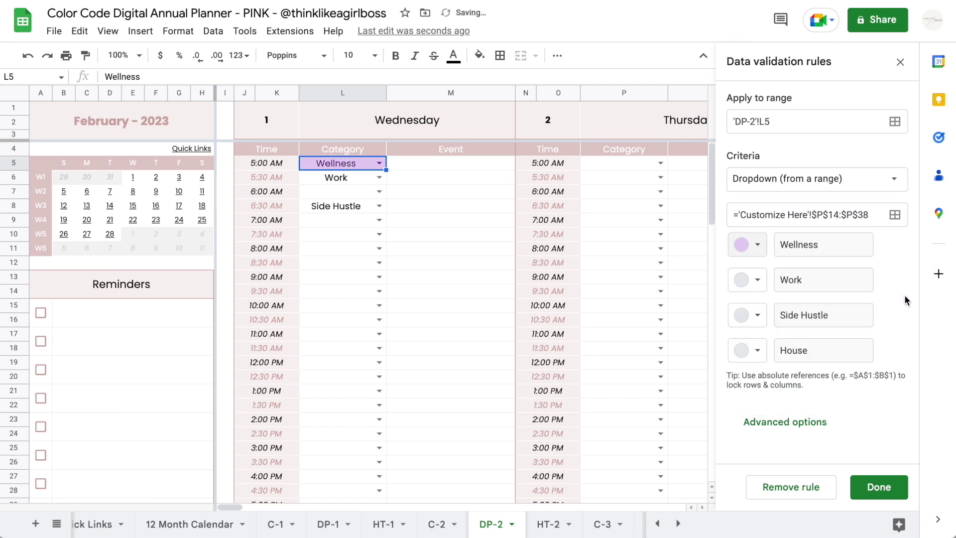
click(759, 280)
click(840, 329)
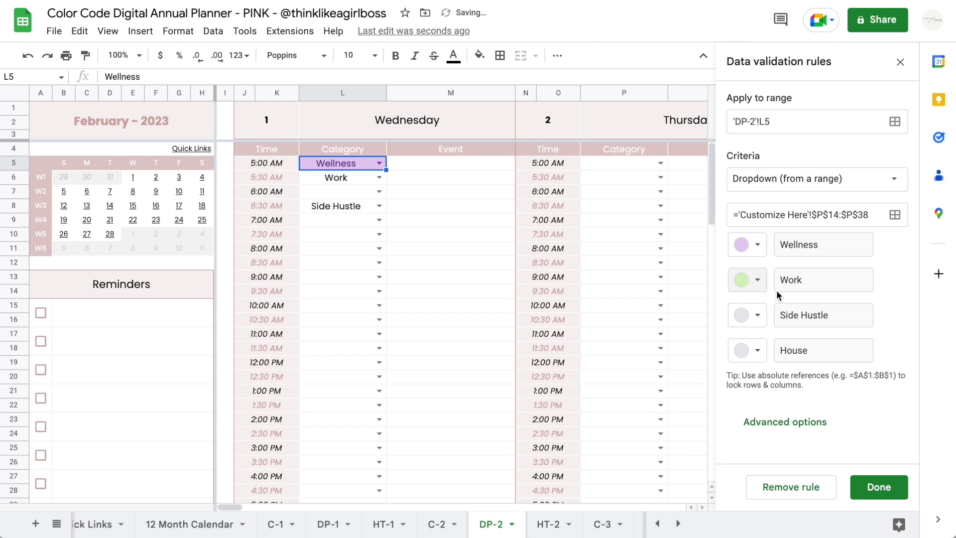
- Give Side Hustle custom red text (#f73333) and a custom light blue background
click(758, 314)
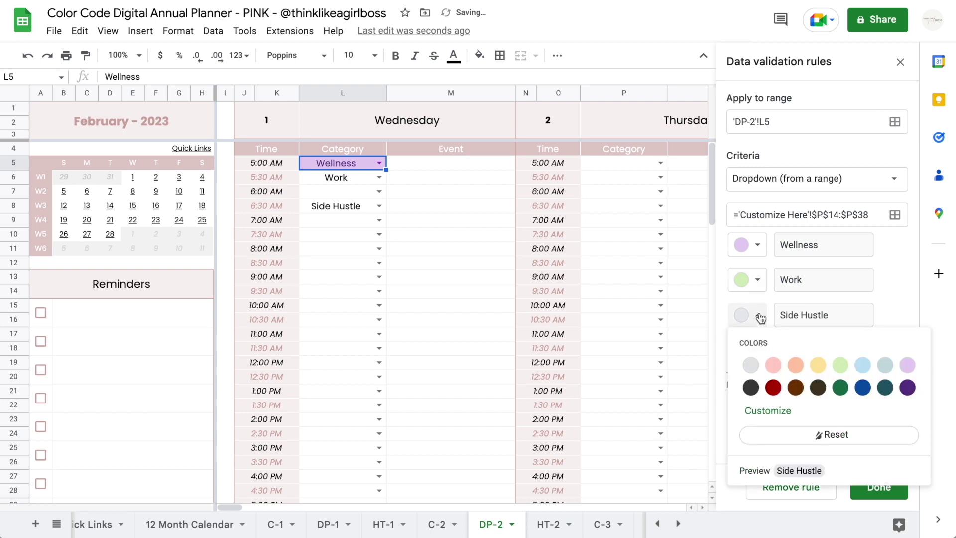
click(779, 412)
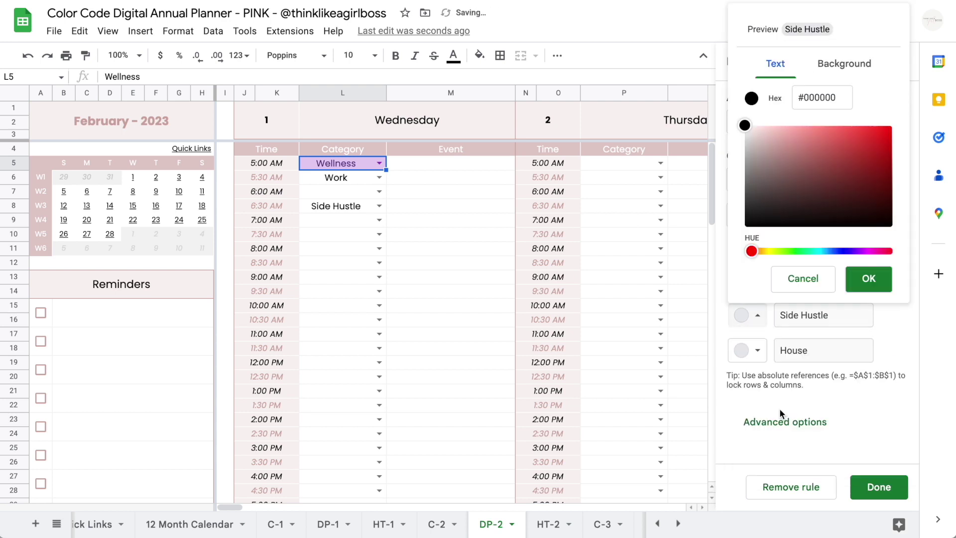
click(747, 139)
drag(748, 143, 864, 133)
click(844, 64)
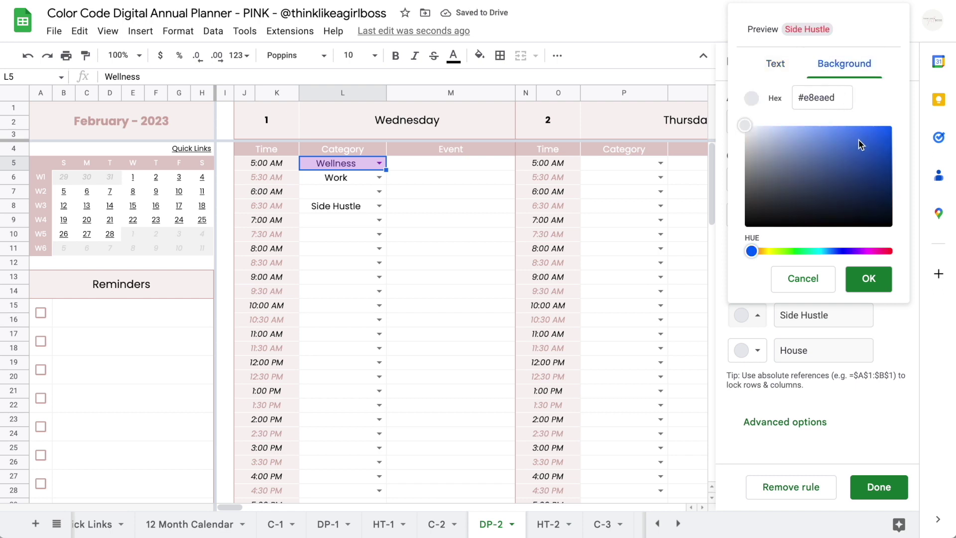
click(841, 141)
drag(840, 142, 778, 135)
click(869, 278)
- Colour House dark purple and save the dropdown rule
click(752, 350)
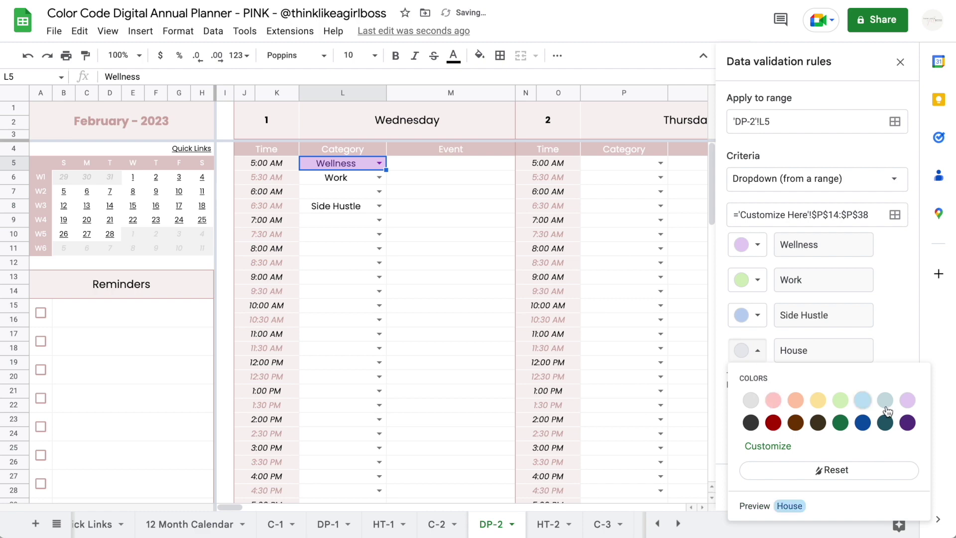
click(907, 422)
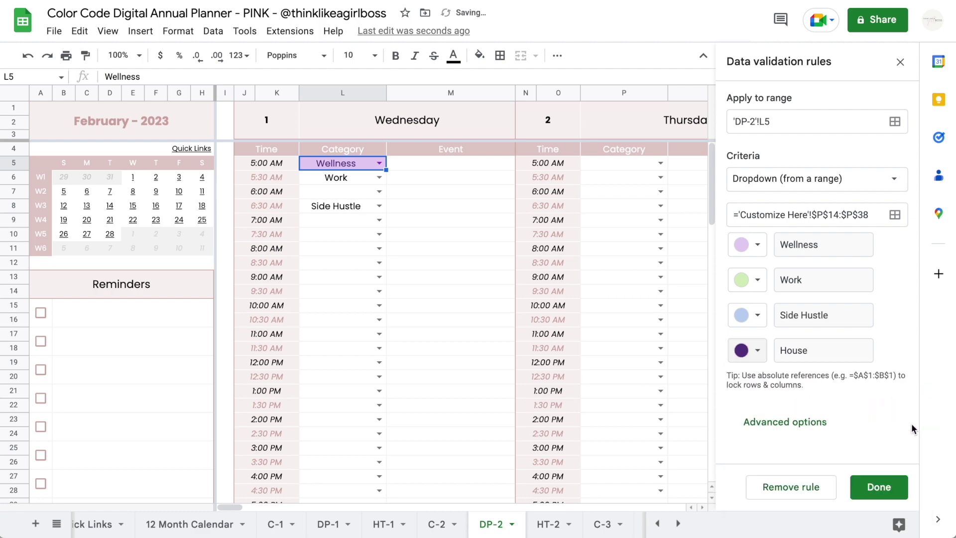
click(879, 488)
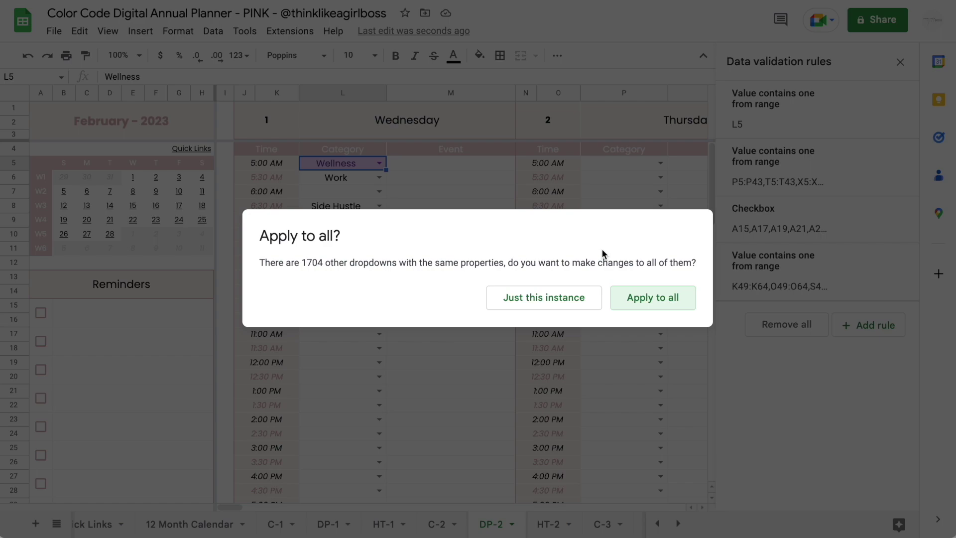
- Apply the colours to all matching dropdowns; set L10 to Side Hustle, P7 Work, T7 House
click(645, 297)
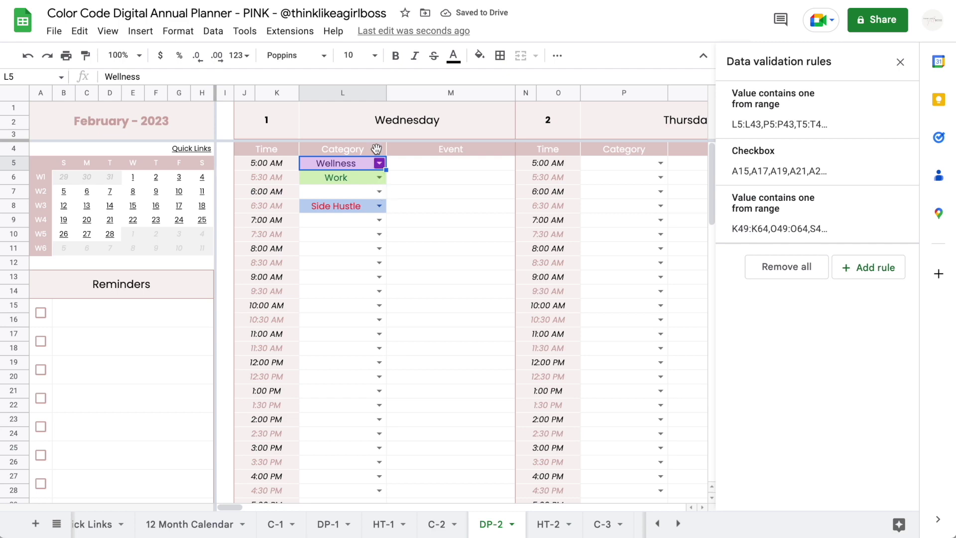
click(379, 234)
click(358, 290)
scroll(358, 284, right, 5)
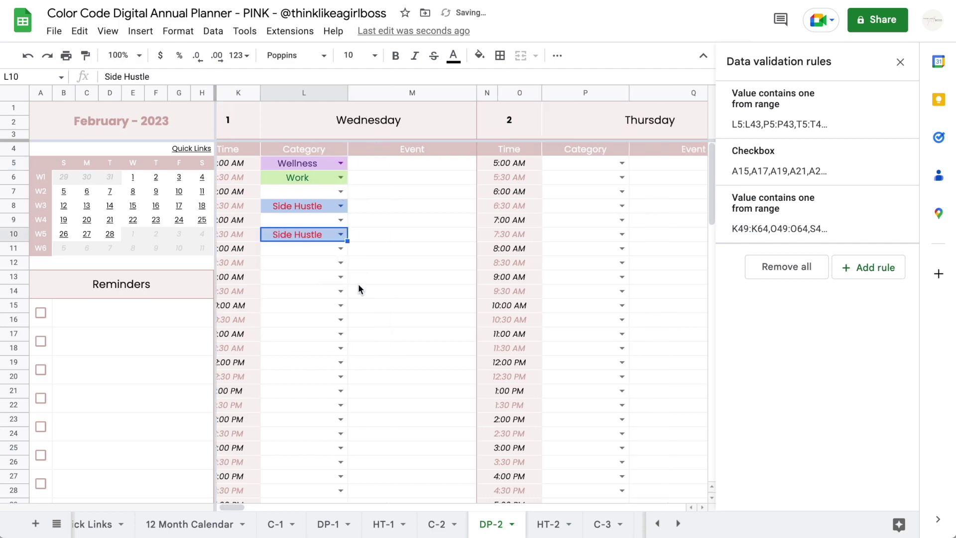
click(490, 182)
click(490, 191)
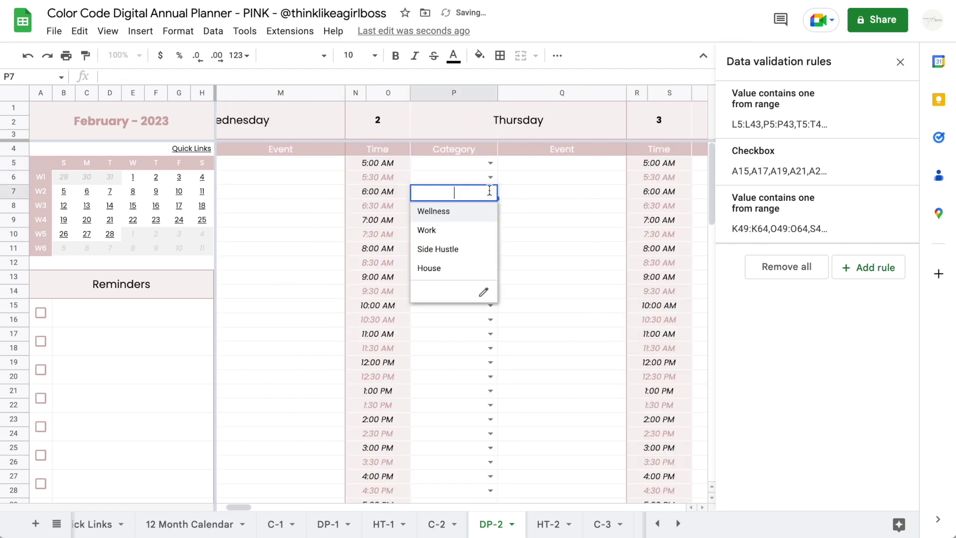
click(470, 229)
scroll(493, 198, right, 8)
click(490, 191)
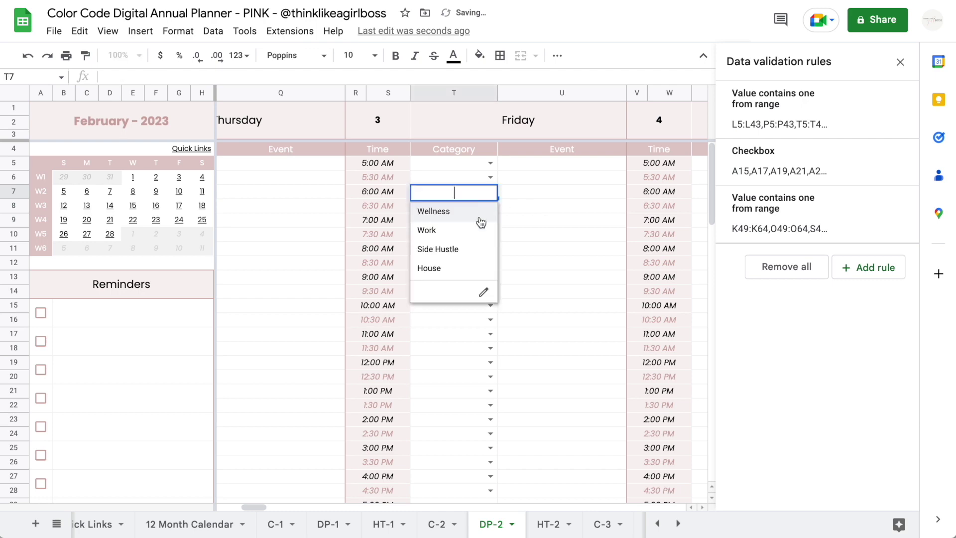
click(464, 269)
- In the To Do List, set L49 to House and L52 and L57 to Work
scroll(526, 292, left, 10)
scroll(526, 292, down, 13)
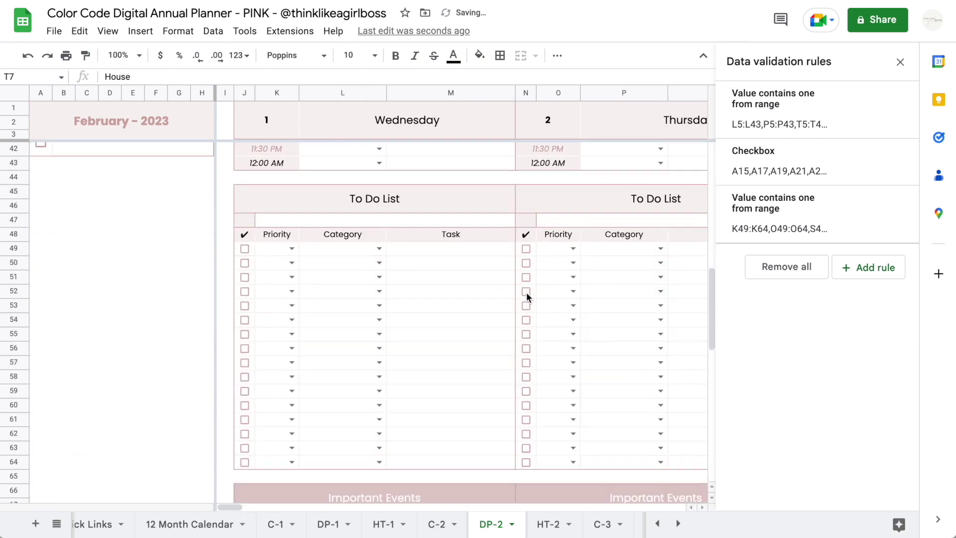
click(379, 239)
click(341, 311)
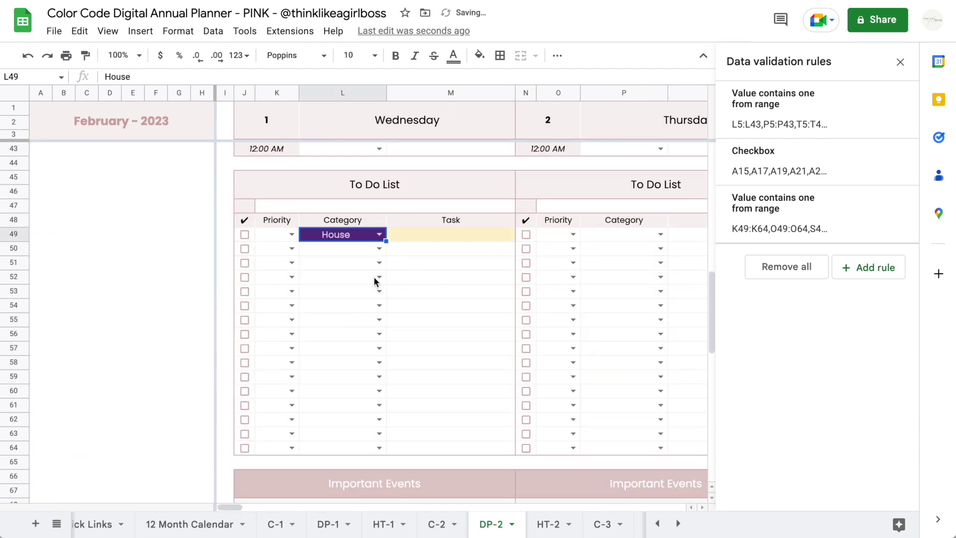
click(379, 278)
click(355, 315)
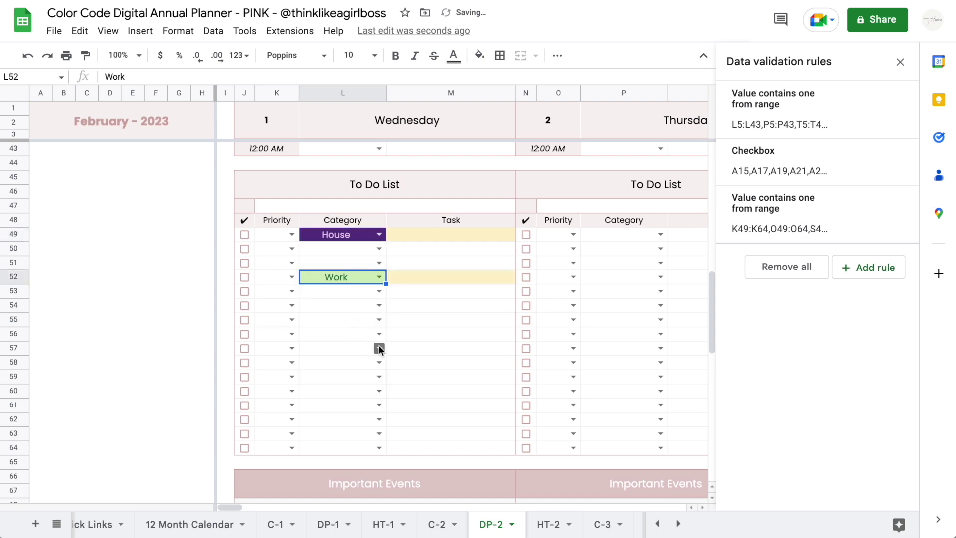
click(378, 347)
click(344, 385)
scroll(501, 292, up, 15)
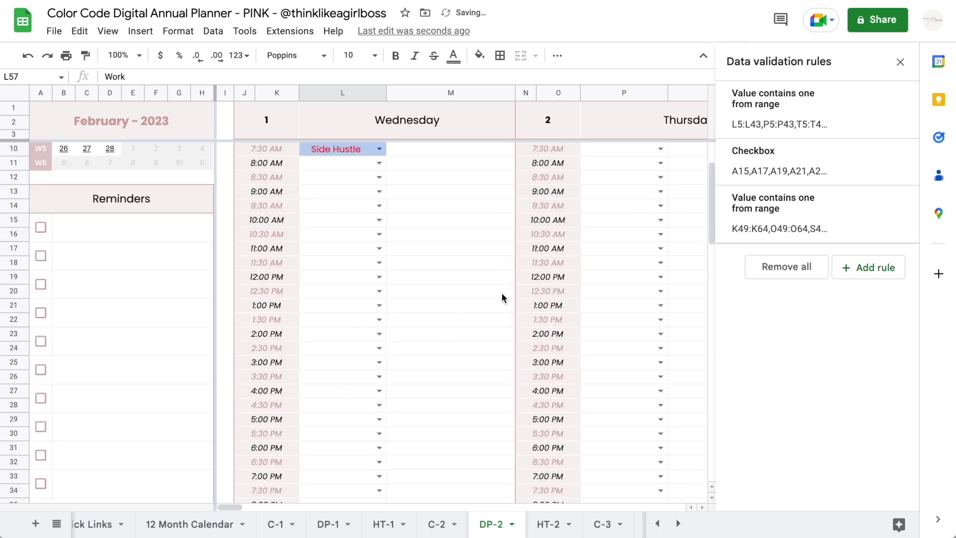
click(380, 164)
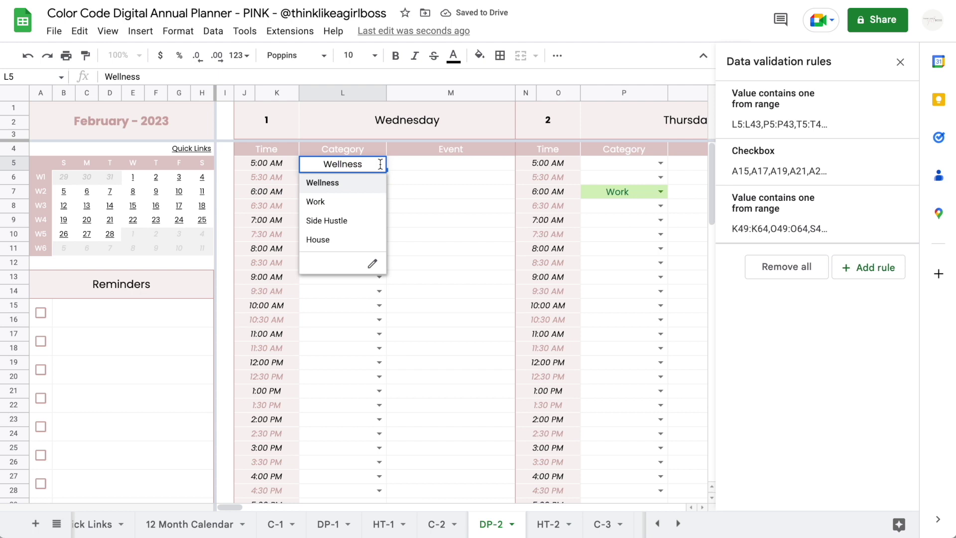
- Recolour Wellness yellow in L5's dropdown rule and apply it to all matching dropdowns
click(373, 263)
click(758, 244)
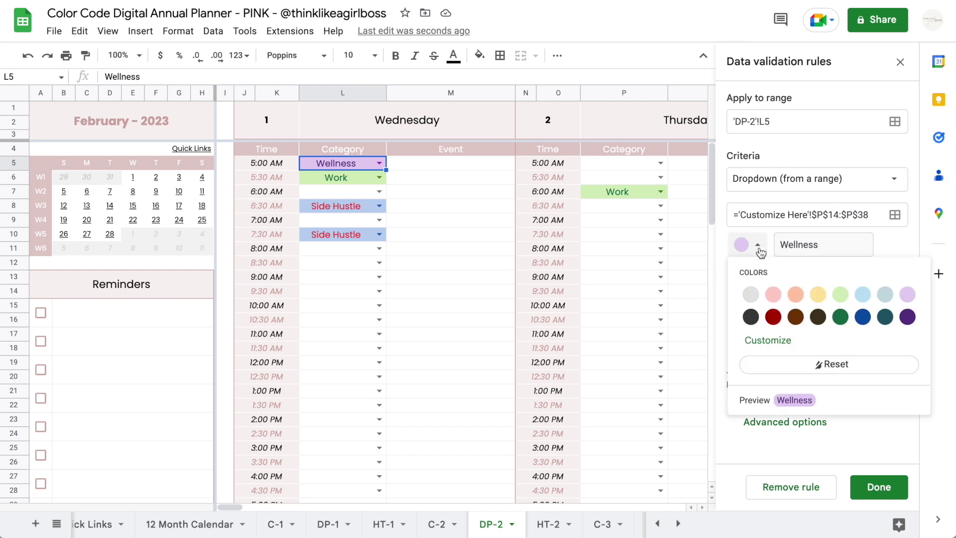
click(822, 292)
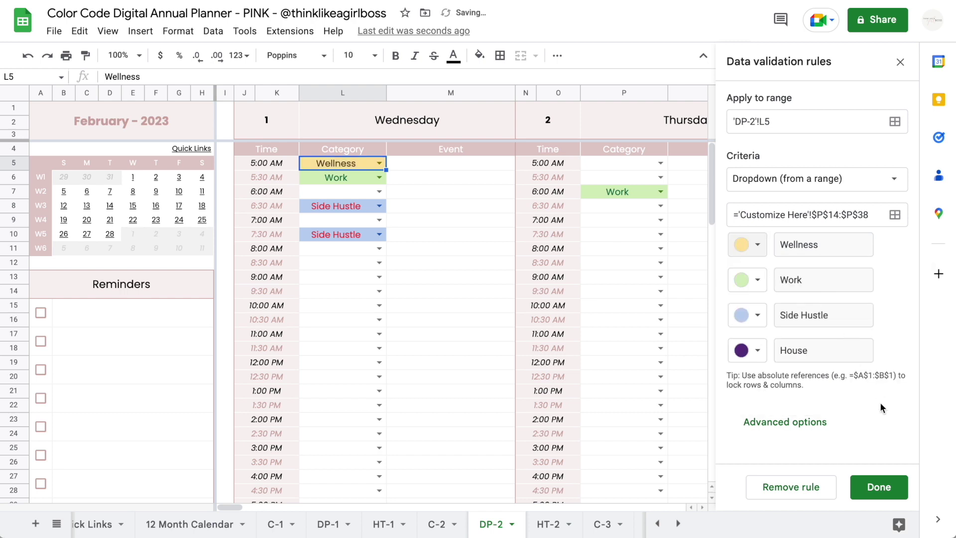
click(881, 485)
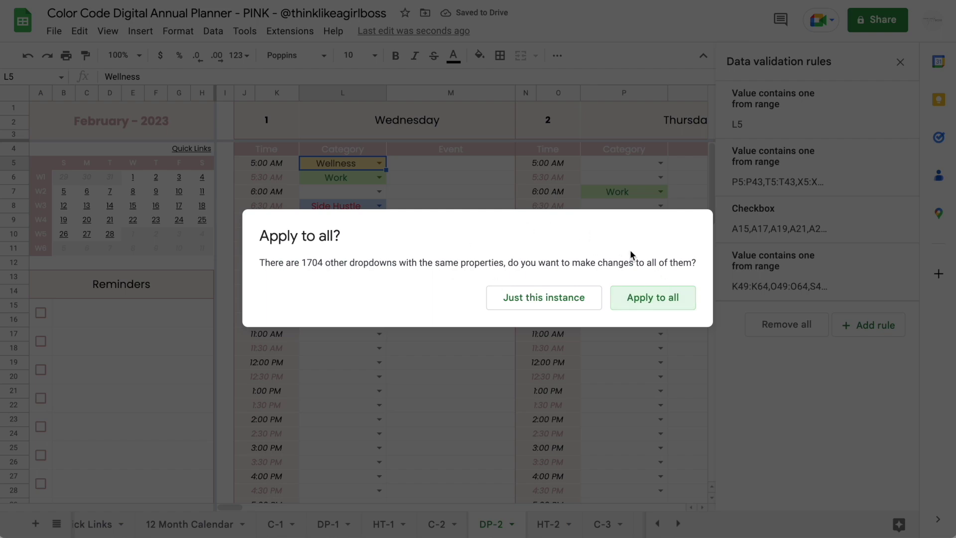
click(675, 299)
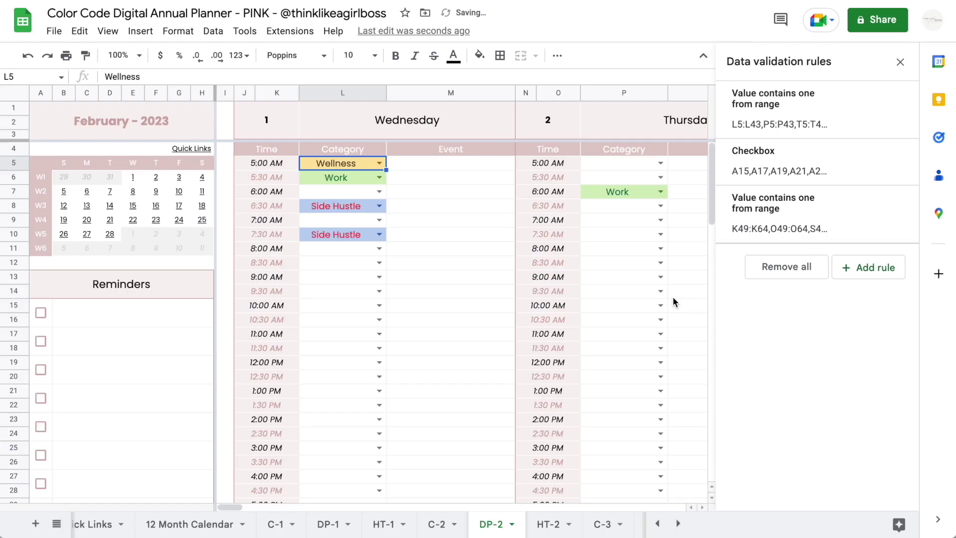
- Set L55 in the To Do List to Wellness
click(410, 203)
scroll(408, 201, down, 10)
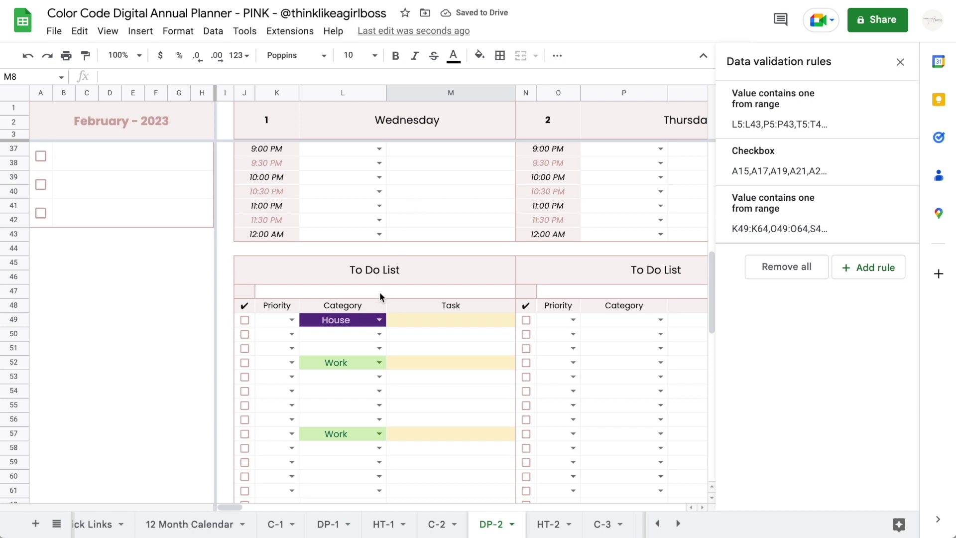
click(379, 405)
click(363, 424)
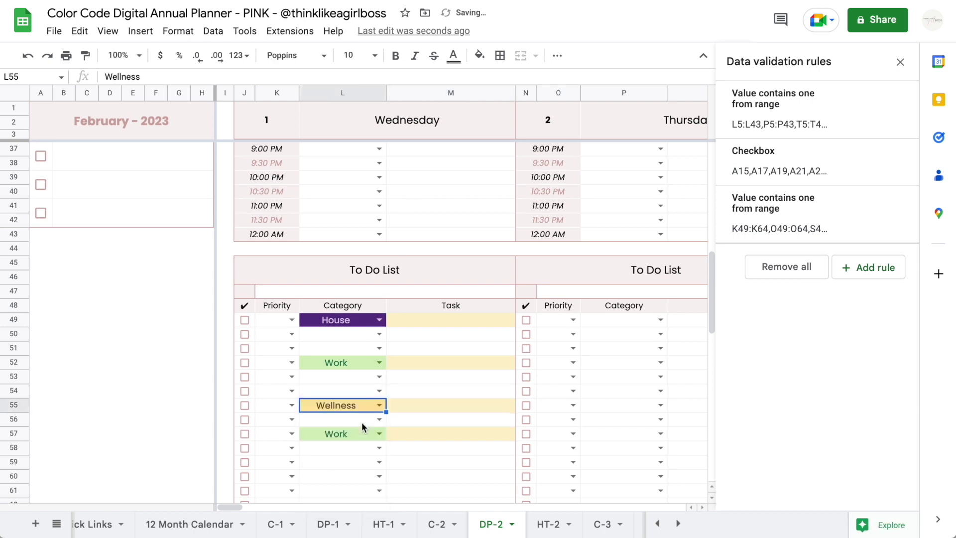
click(438, 367)
scroll(438, 369, up, 10)
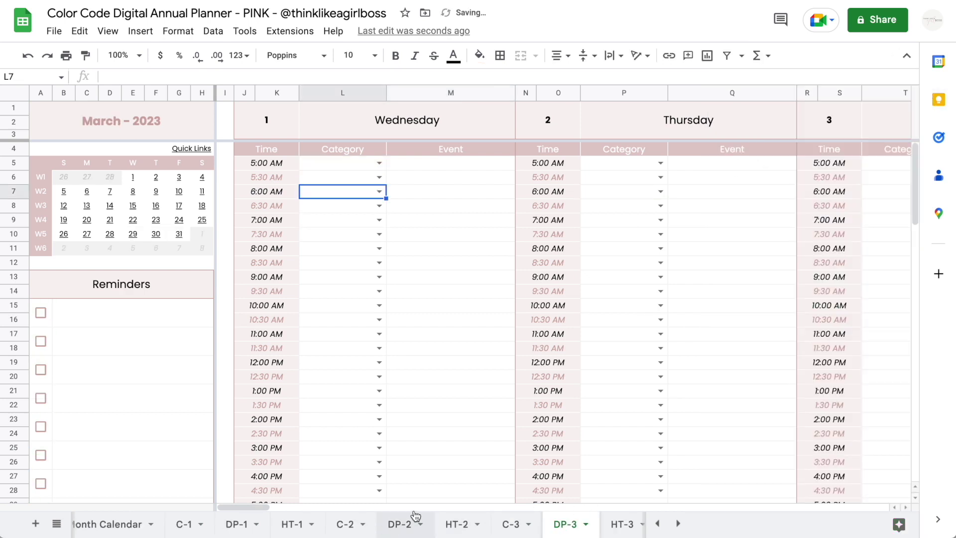
- On DP-3, set L8 to Work, L13 to Side Hustle, L17 to Work, then select L6:L20
click(378, 205)
click(349, 242)
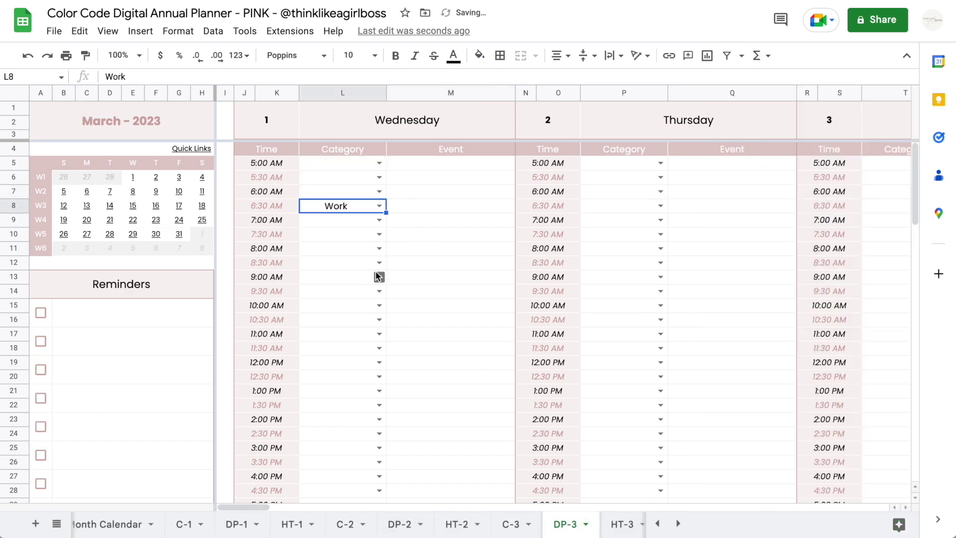
click(379, 277)
click(365, 335)
click(380, 334)
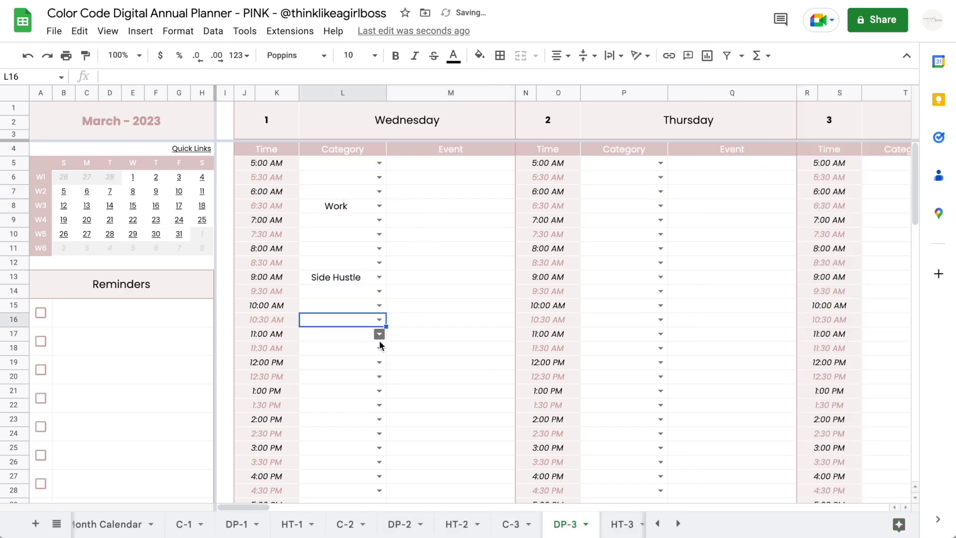
click(344, 368)
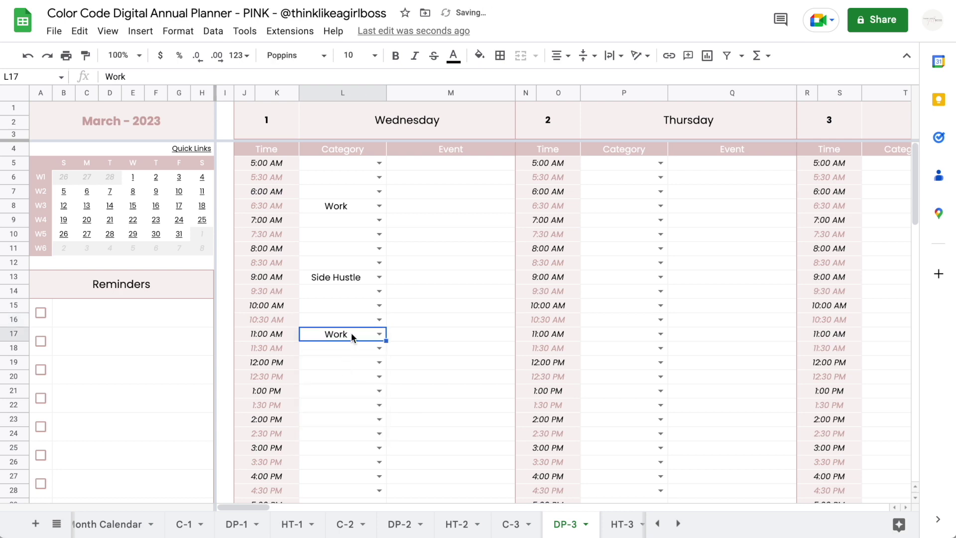
click(455, 262)
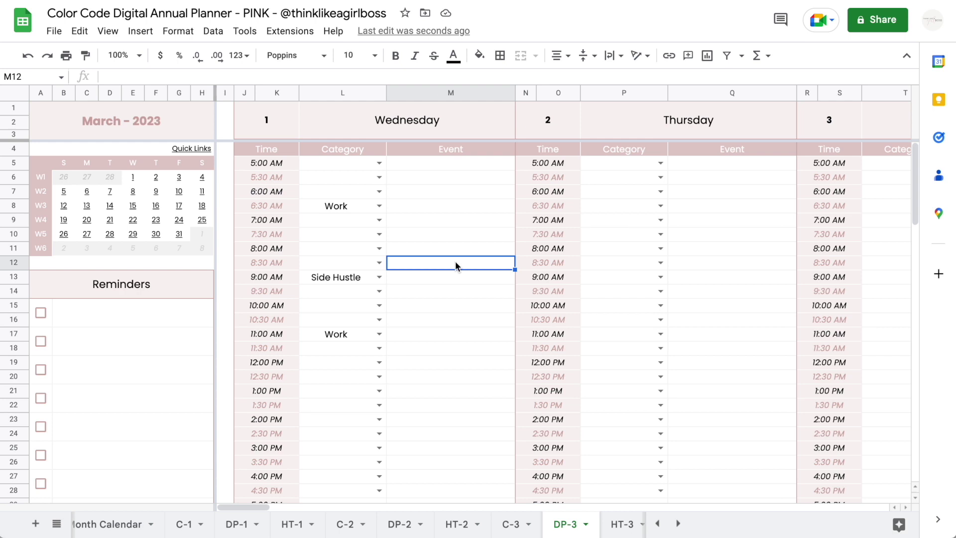
click(443, 236)
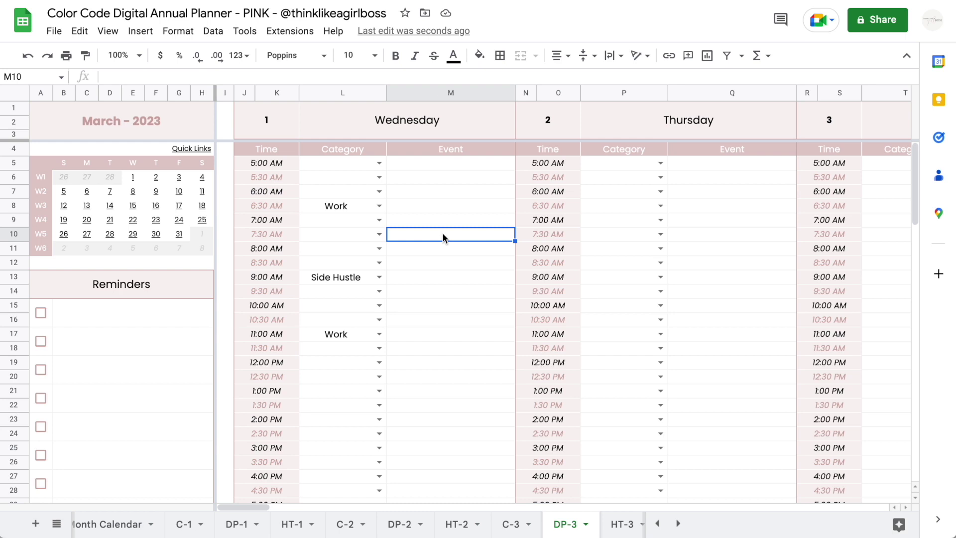
drag(336, 184, 336, 378)
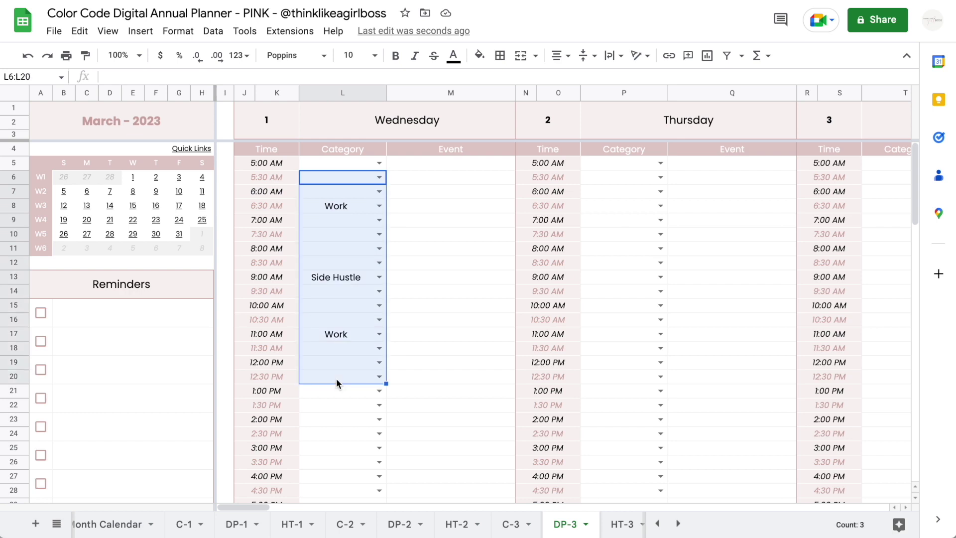
- Clear the test categories in DP-3's L6:L20 and DP-2's L5:L12
key(Delete)
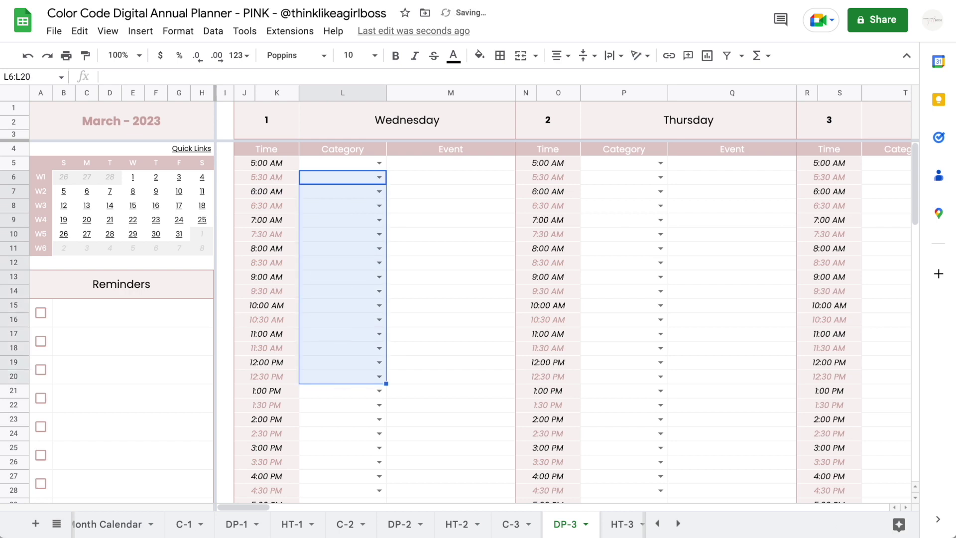
click(400, 524)
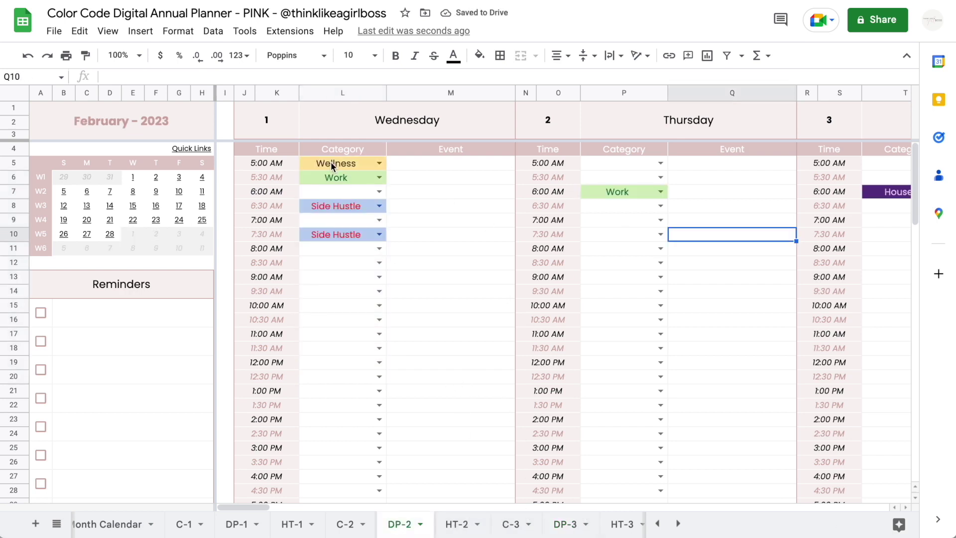
drag(330, 162, 332, 265)
key(Delete)
- Clear the Work category from P7 and the House category from T7
click(637, 190)
key(Delete)
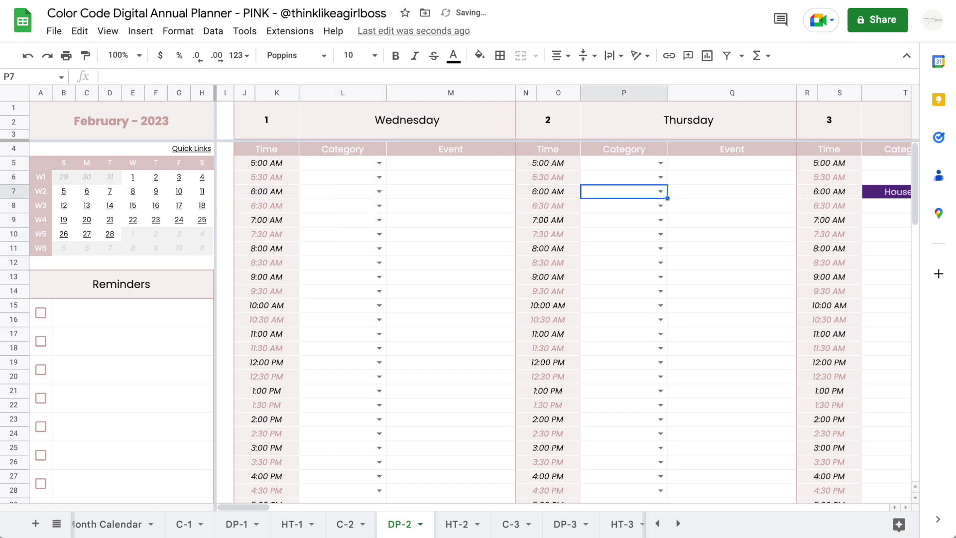
scroll(637, 190, right, 7)
click(549, 183)
click(547, 191)
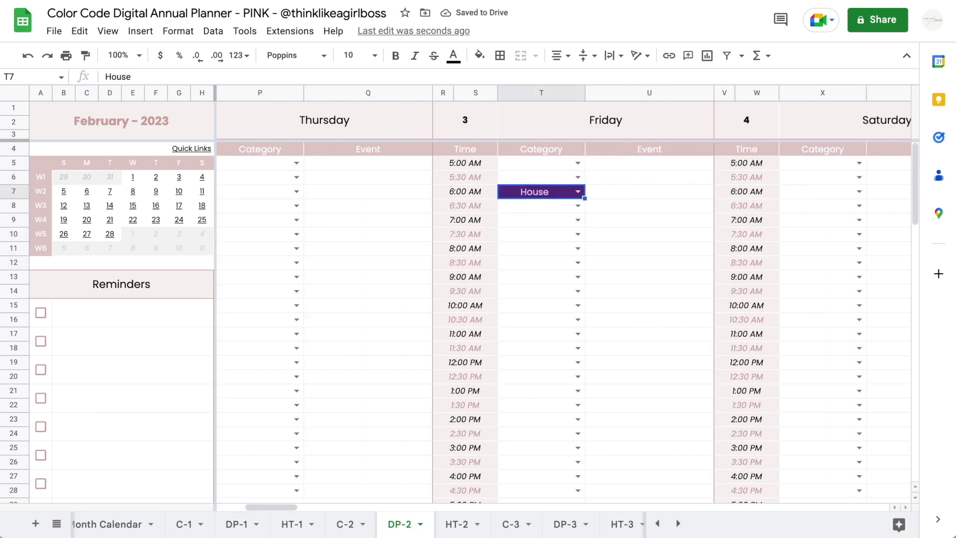
key(Delete)
- Clear the To Do List categories in L49:L60 and return to the 5:00 AM cell J5:K5
scroll(429, 296, left, 6)
scroll(429, 295, down, 8)
scroll(430, 296, down, 4)
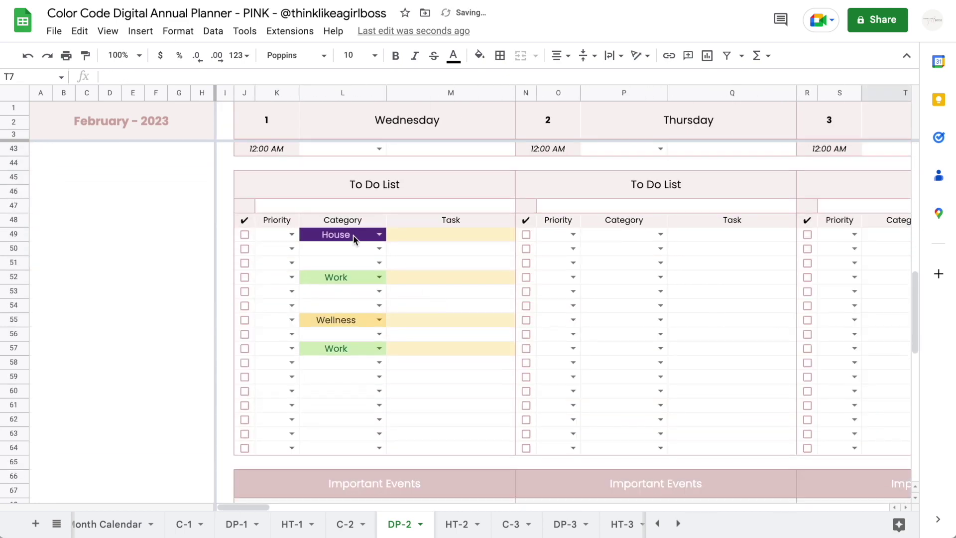
drag(343, 234, 343, 389)
key(Delete)
click(429, 353)
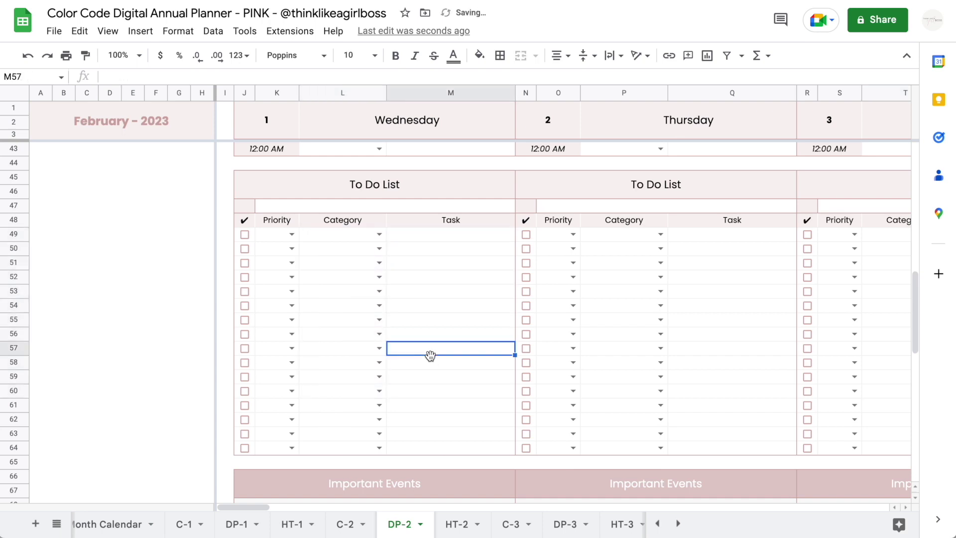
scroll(429, 355, up, 12)
click(251, 154)
click(250, 163)
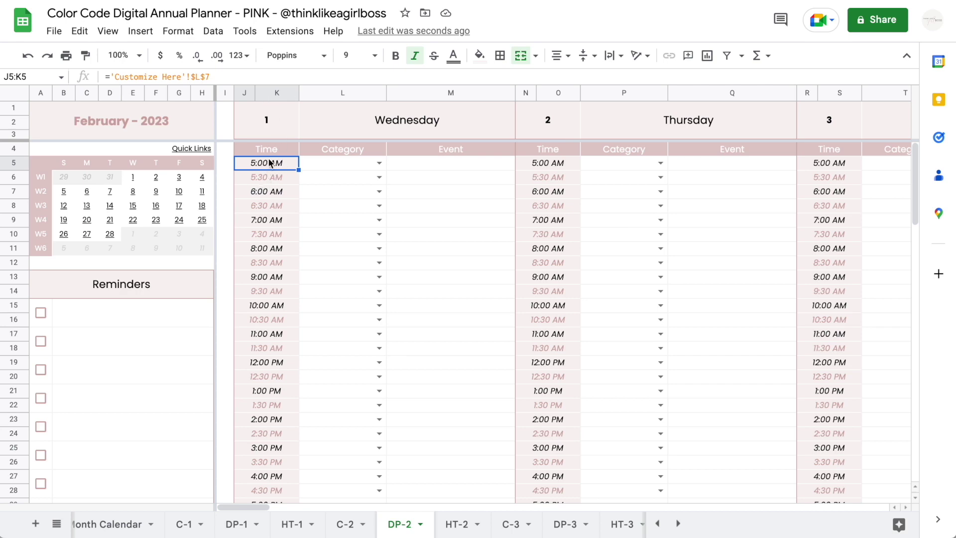
- Extend the DP-2 selection from J5 down to cell EC64
scroll(583, 283, right, 20)
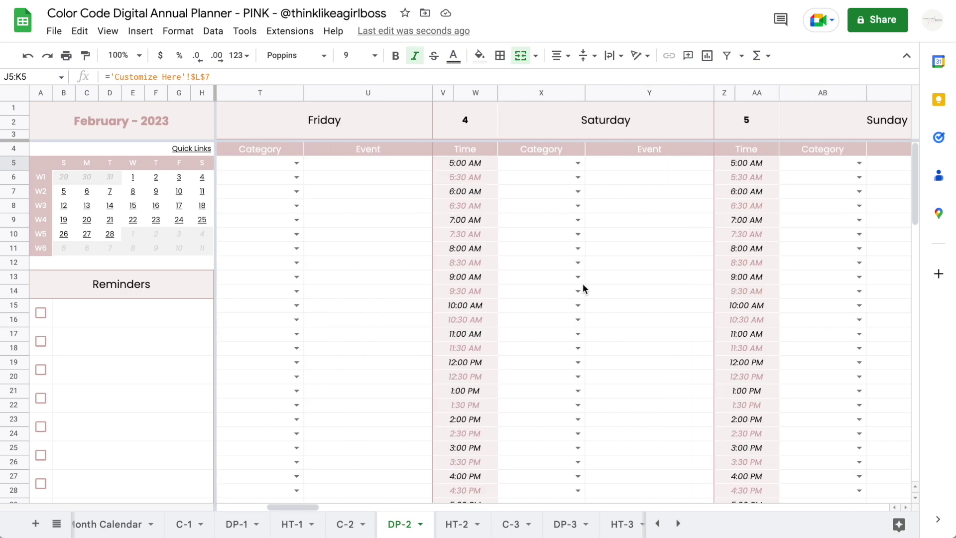
scroll(582, 283, right, 15)
scroll(583, 283, down, 10)
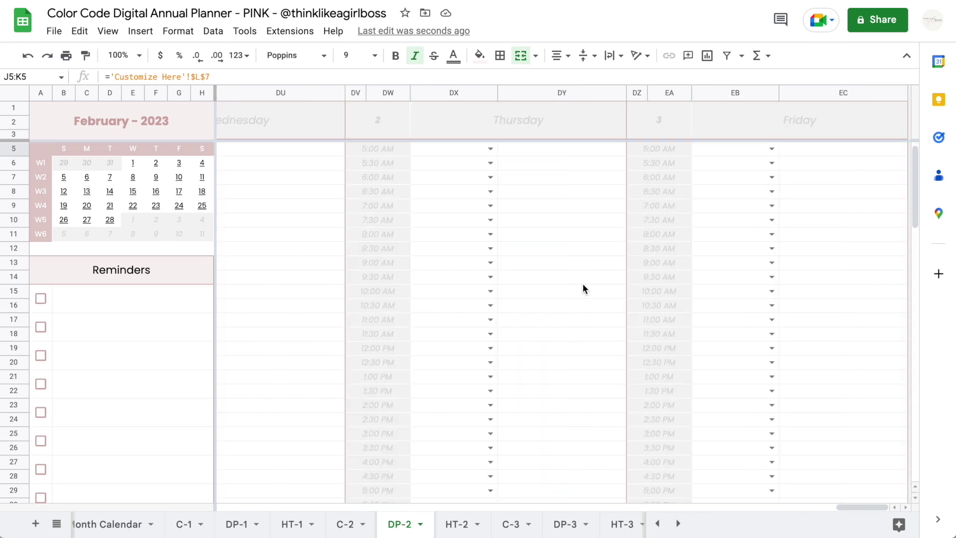
scroll(583, 288, down, 3)
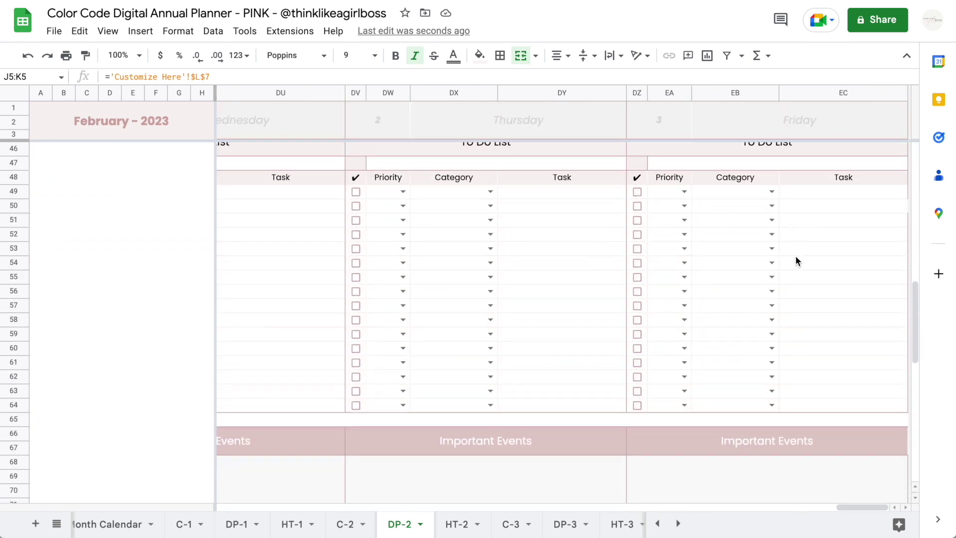
scroll(795, 259, up, 1)
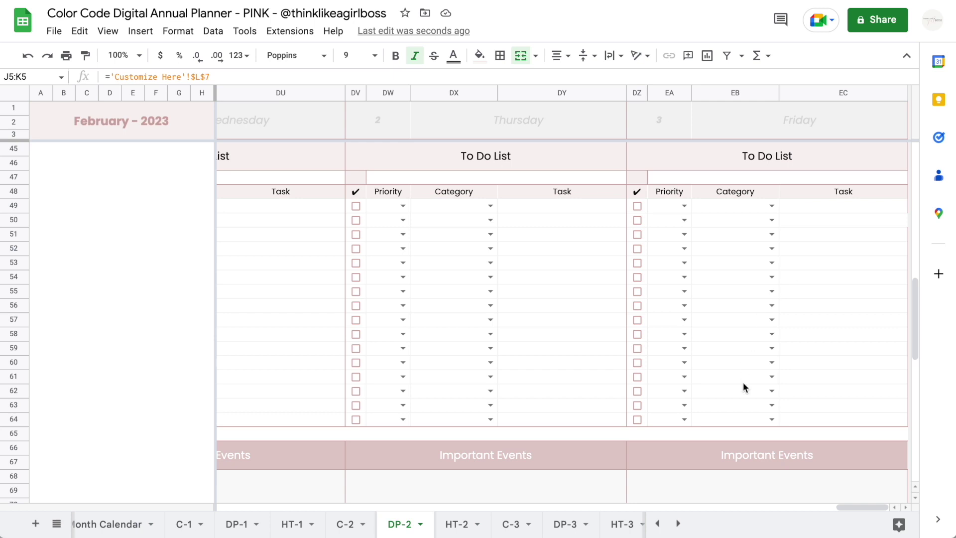
shift+click(862, 420)
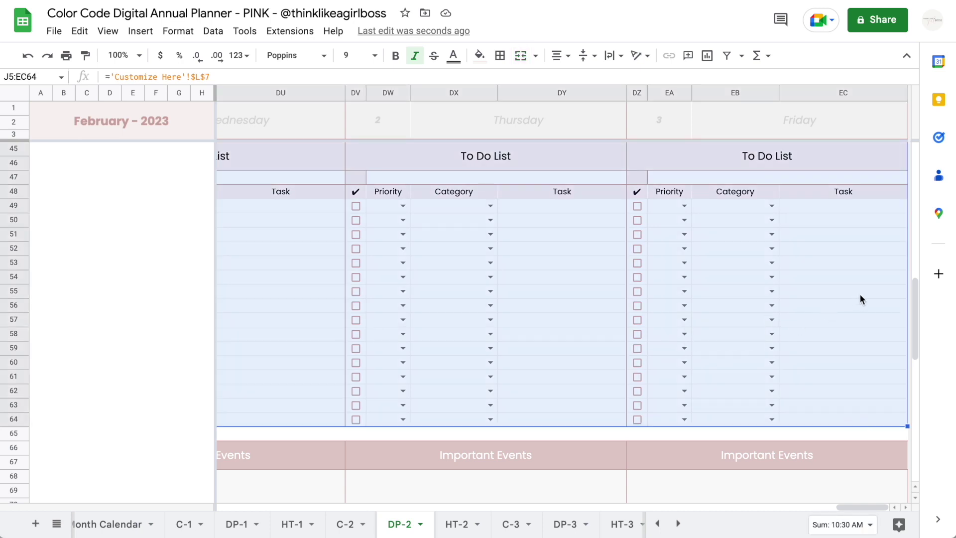
key(ctrl+BackSpace)
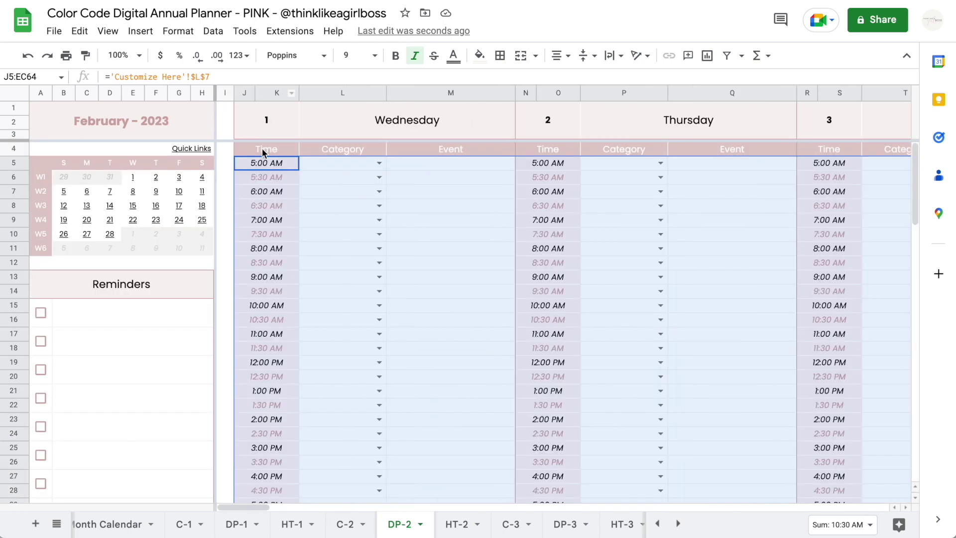
- Copy the J5:EC64 planner block and go to the March DP-3 sheet
scroll(480, 247, right, 20)
scroll(479, 247, down, 12)
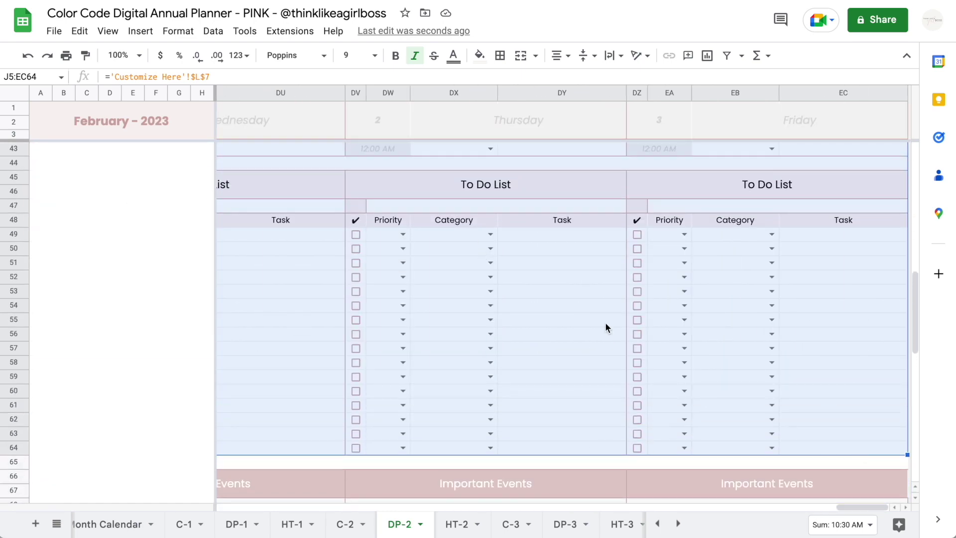
key(ctrl+BackSpace)
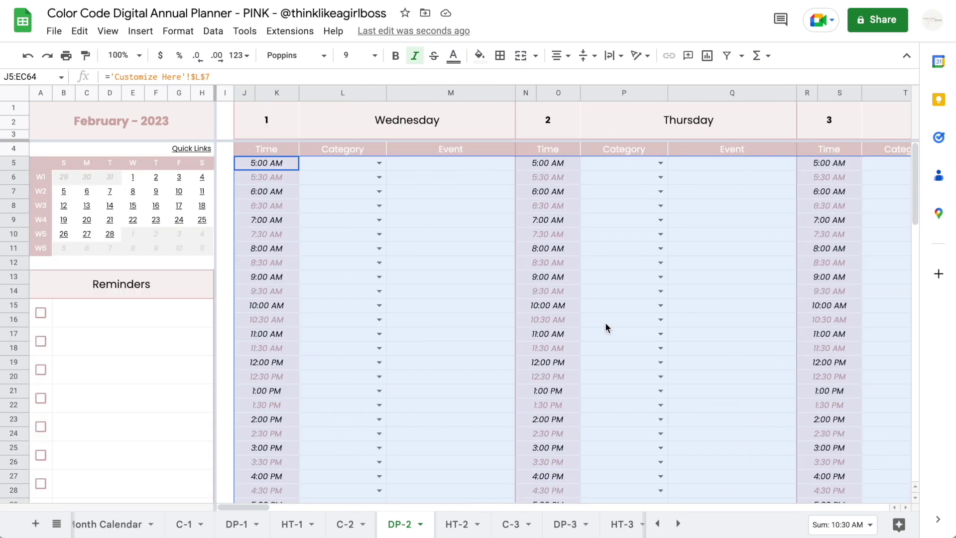
key(ctrl+c)
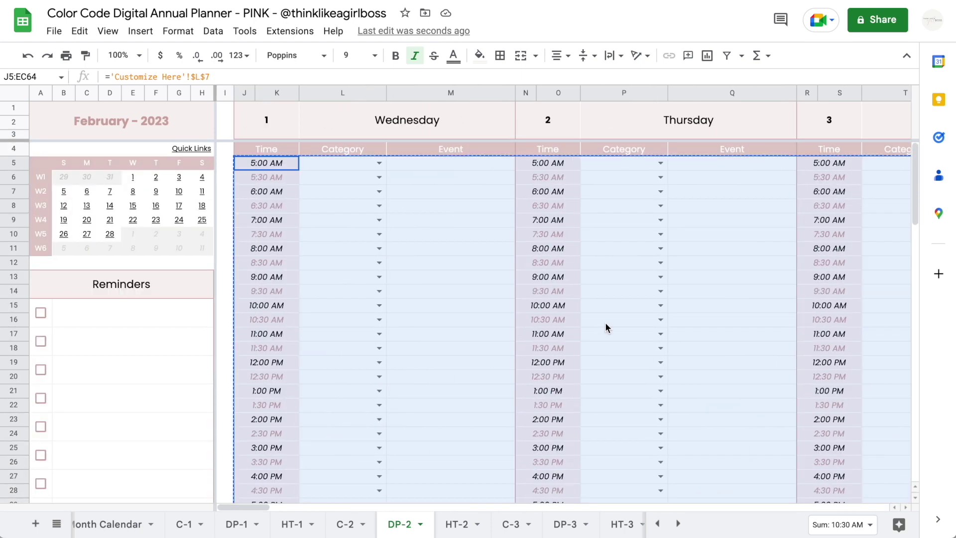
click(563, 523)
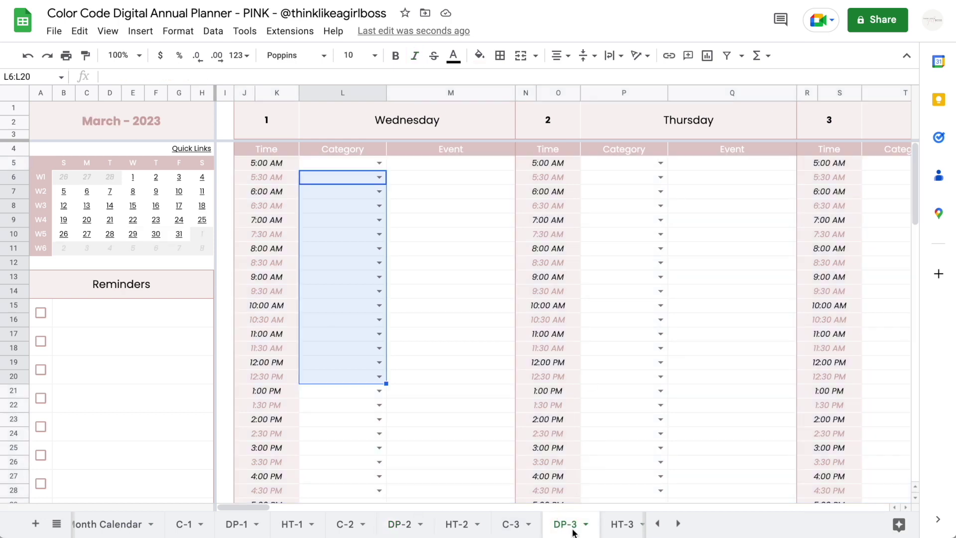
- Paste the copied planner block at J5 on DP-3 and set L6 to Work
click(250, 165)
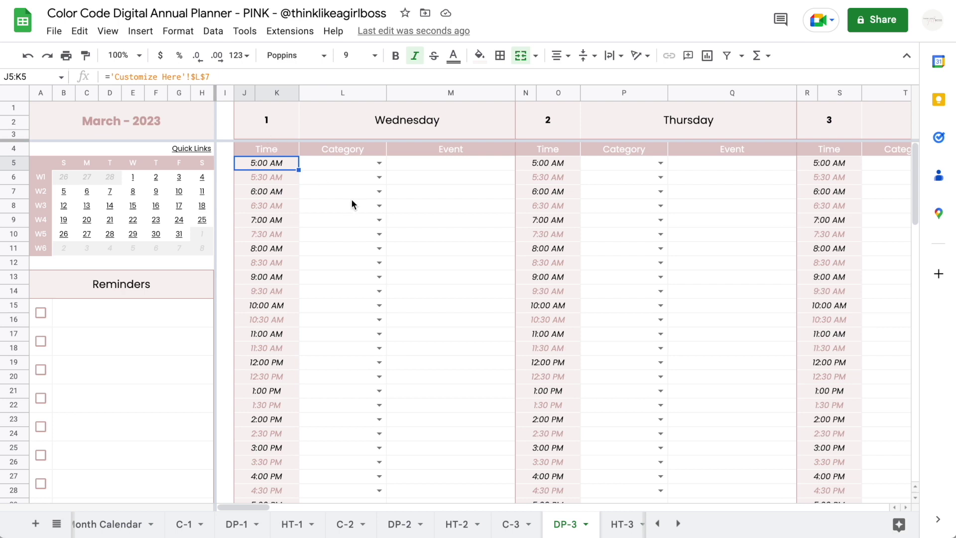
key(ctrl+a)
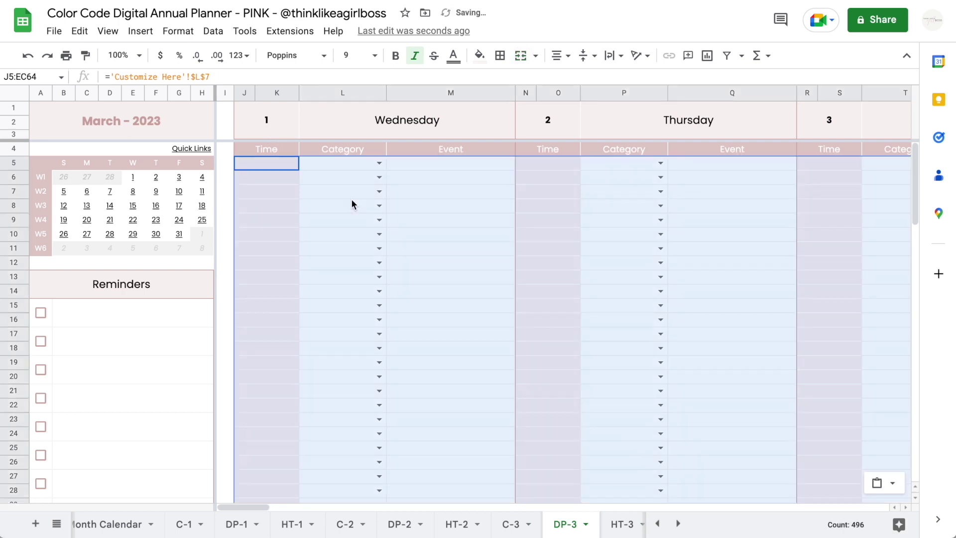
click(381, 178)
click(380, 177)
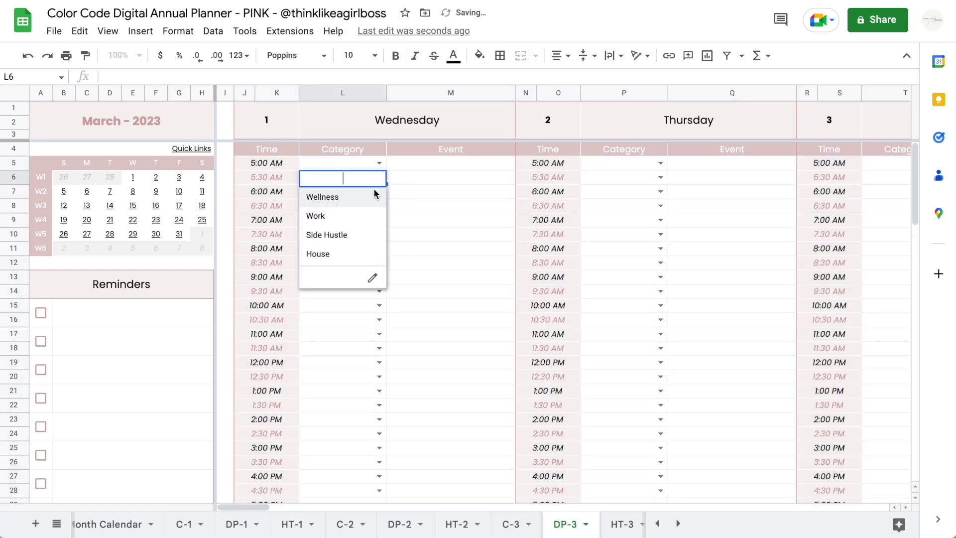
click(348, 219)
- Test the pasted dropdowns by choosing Side Hustle in L10 and Work in L13
click(346, 234)
click(354, 292)
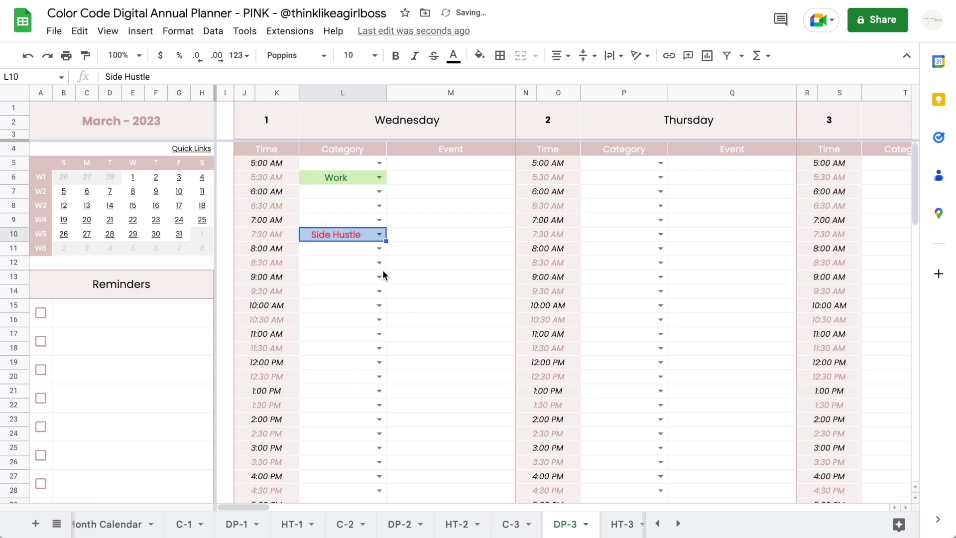
click(379, 277)
click(360, 315)
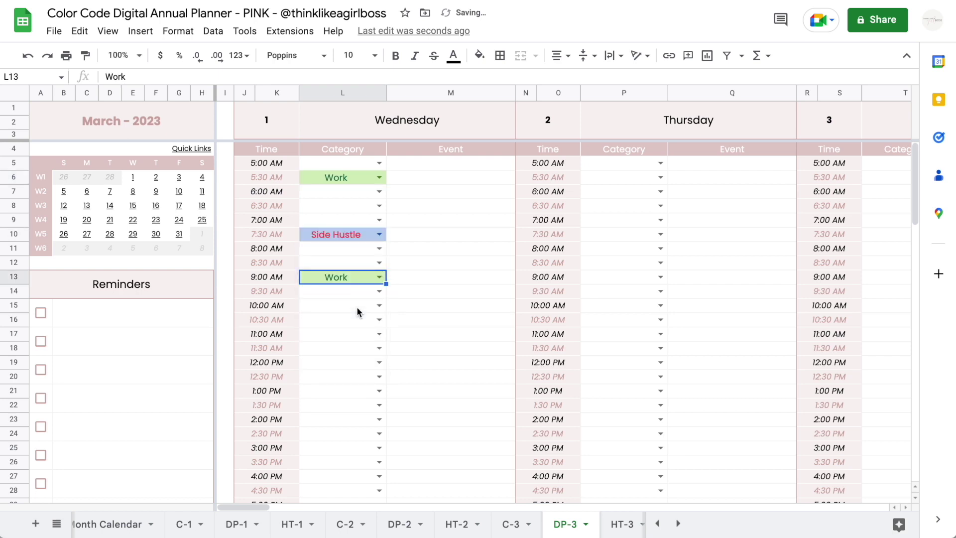
click(459, 307)
scroll(567, 522, down, 4)
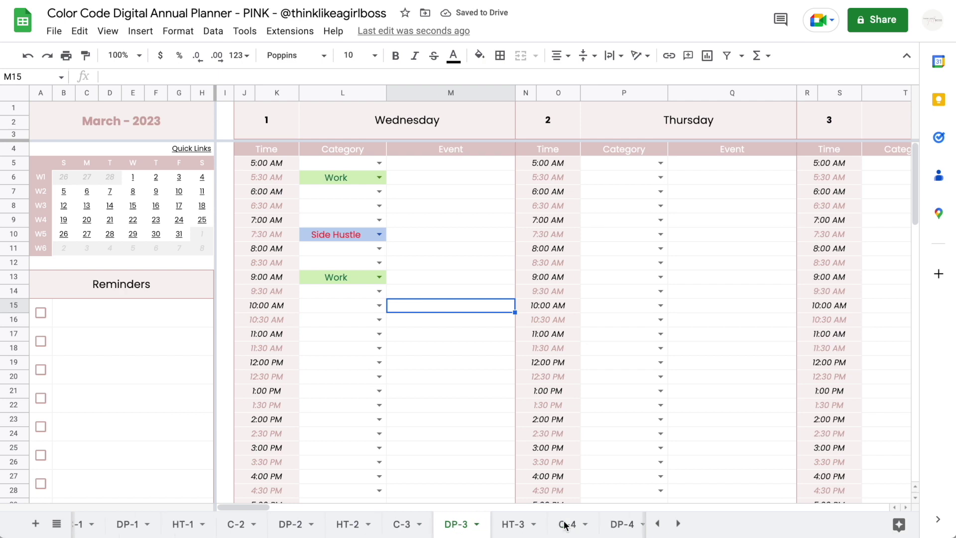
- On the April DP-4 sheet, target J5 for the planner block and set L7 to Work
click(545, 525)
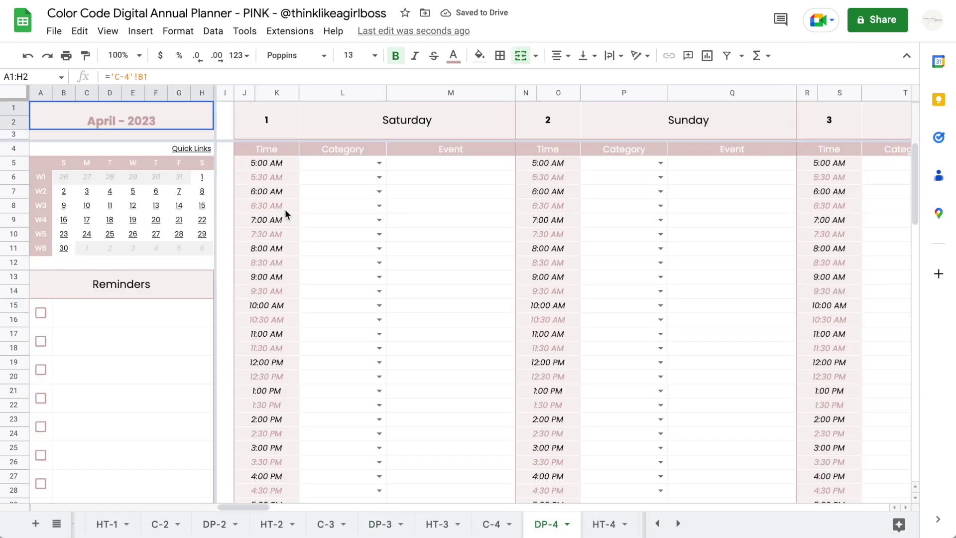
click(272, 165)
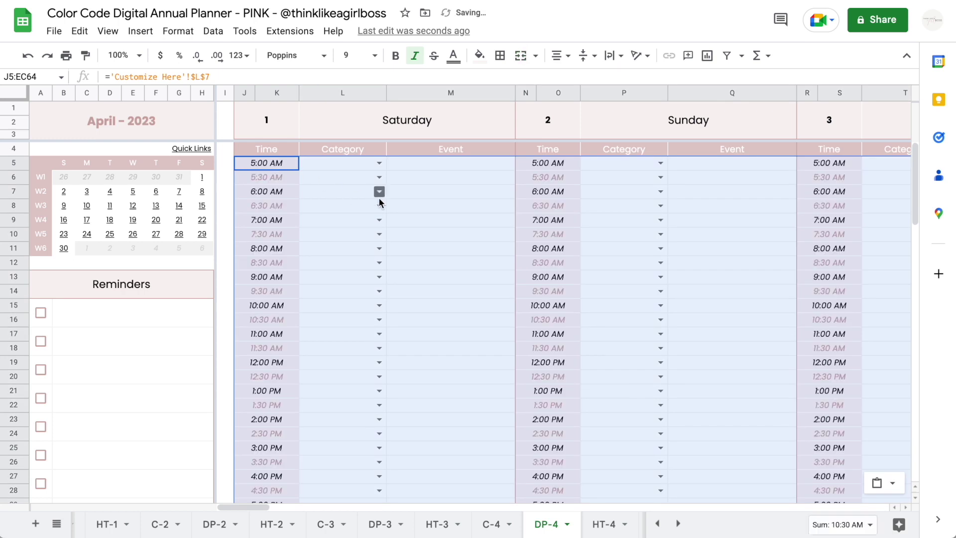
click(378, 195)
click(372, 229)
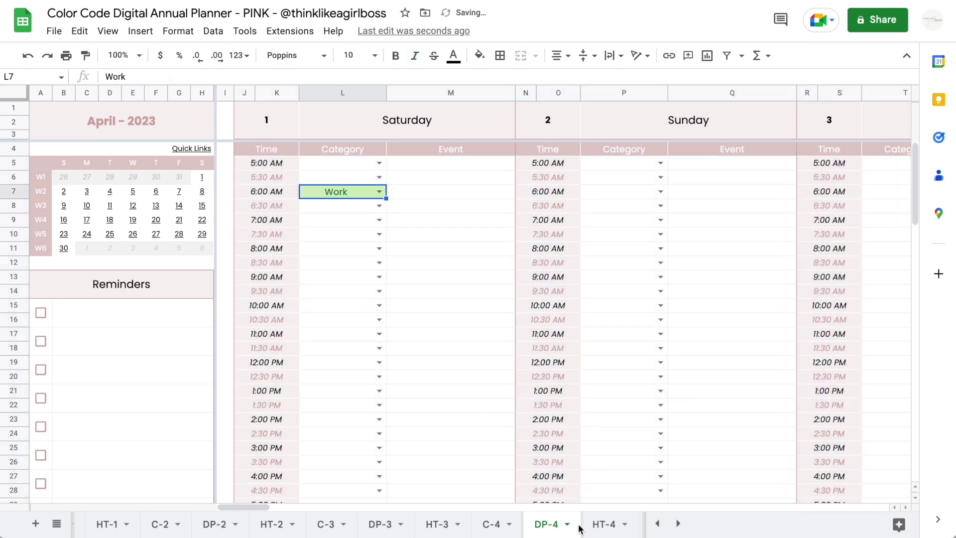
scroll(580, 528, down, 4)
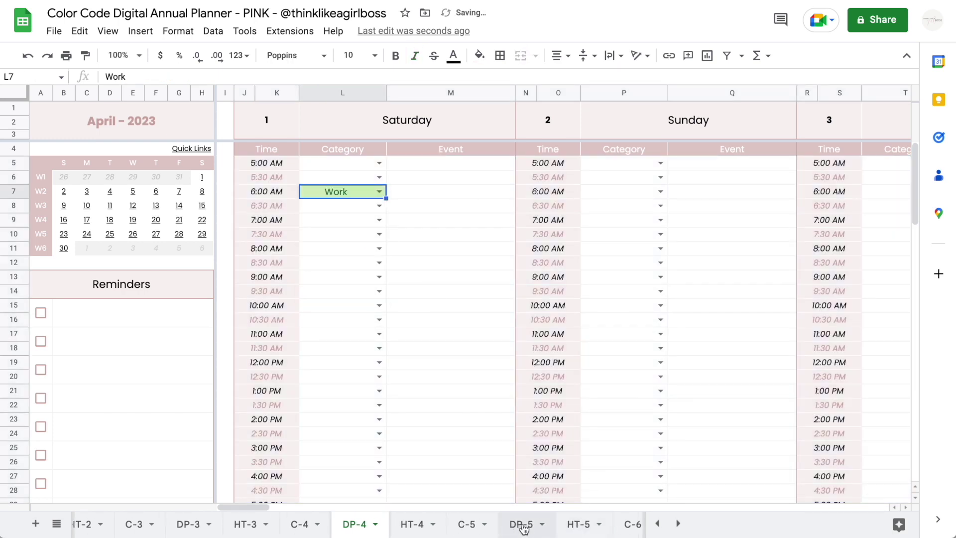
- Paste the planner block at J5 on the May DP-5 and June DP-6 sheets
click(523, 529)
click(268, 163)
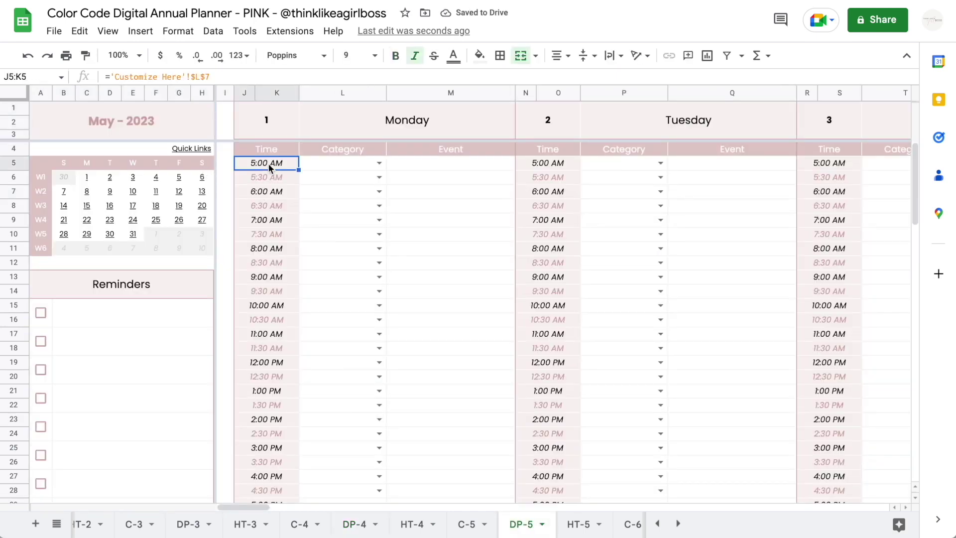
key(ctrl+v)
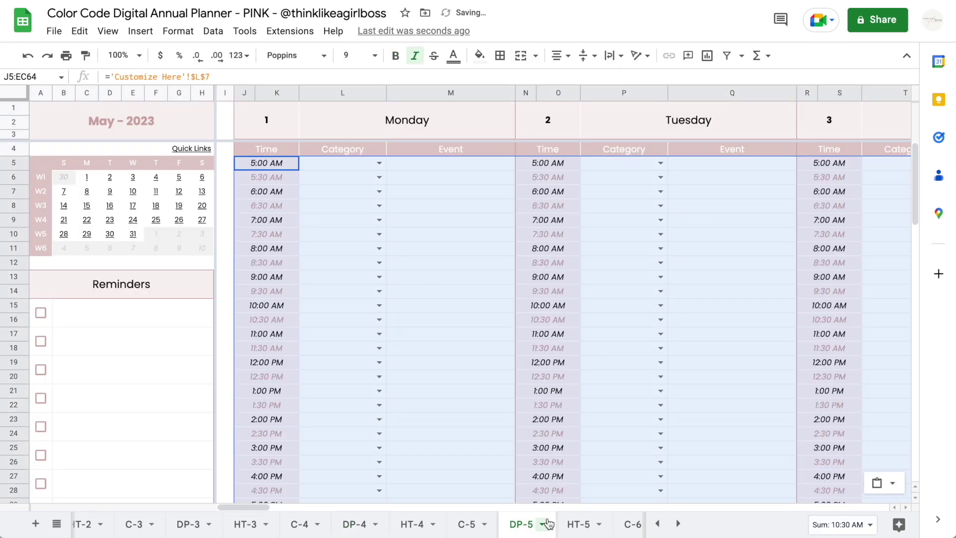
scroll(548, 525, down, 3)
scroll(548, 525, down, 1)
click(478, 524)
click(282, 163)
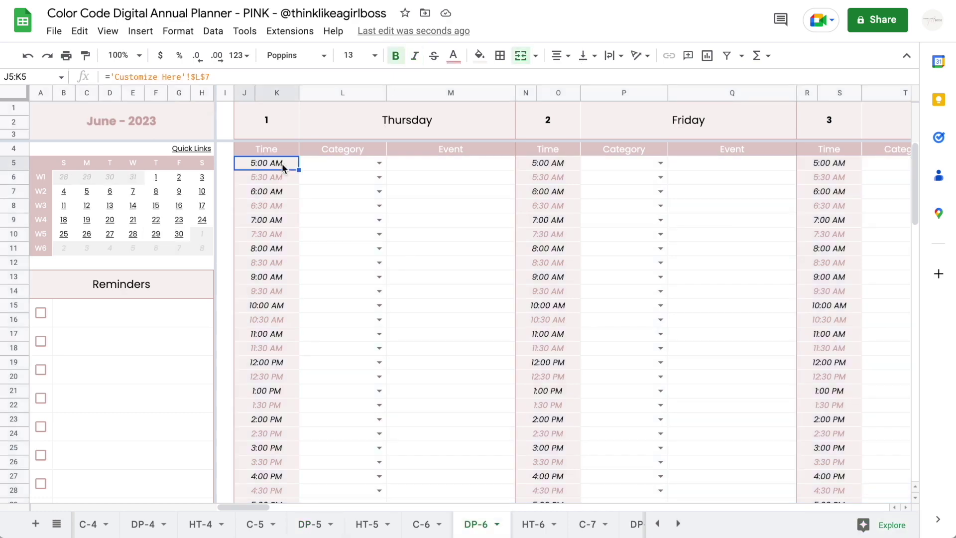
key(ctrl+v)
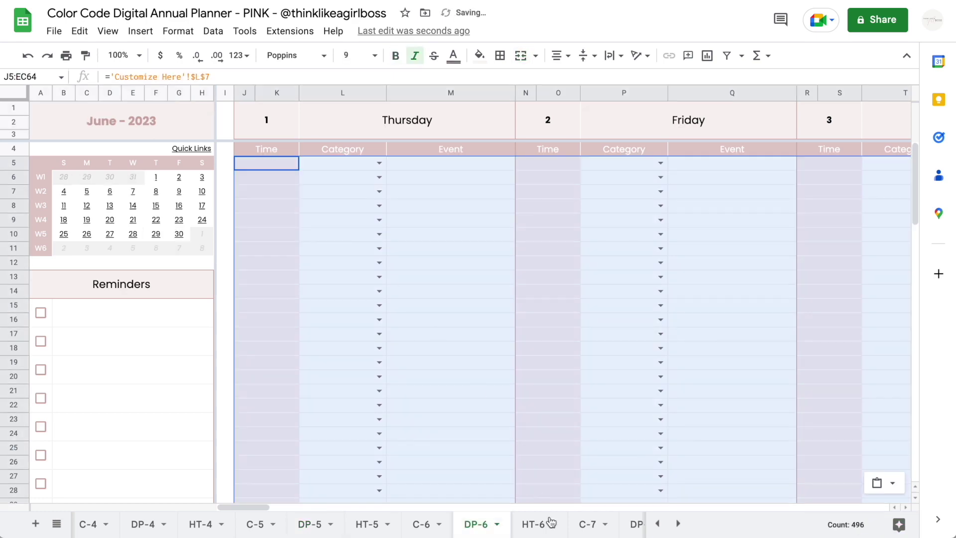
scroll(550, 522, up, 5)
click(576, 523)
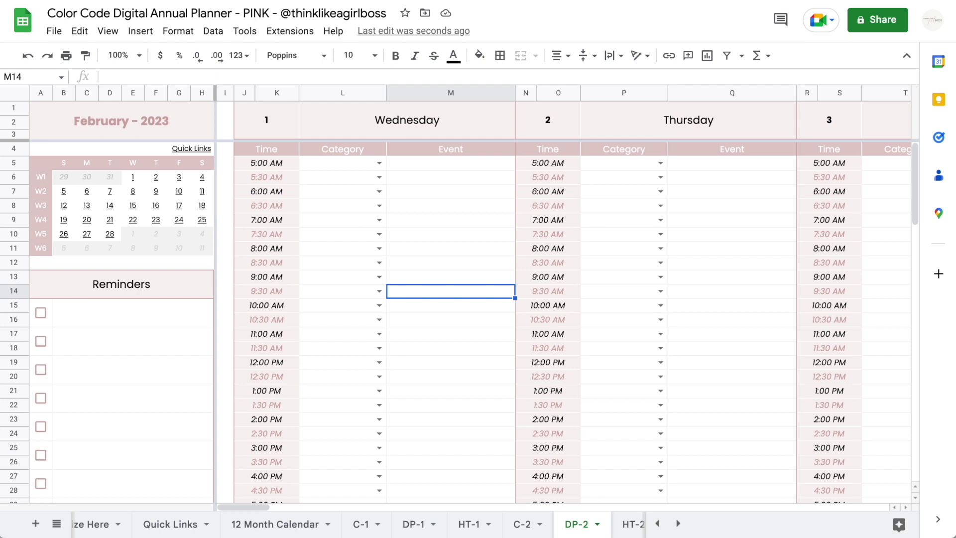
- Go to the March DP-3 sheet and open L10's Side Hustle category list
click(371, 523)
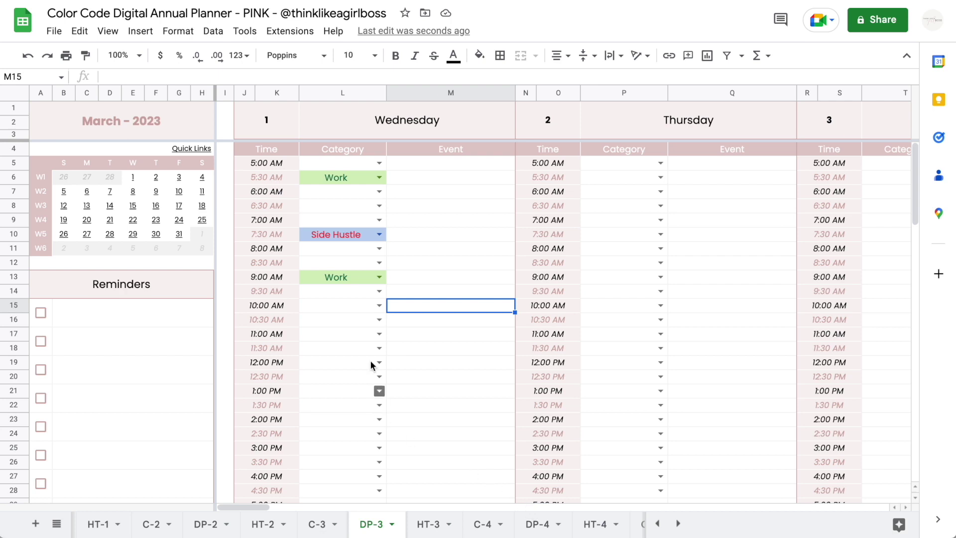
click(356, 237)
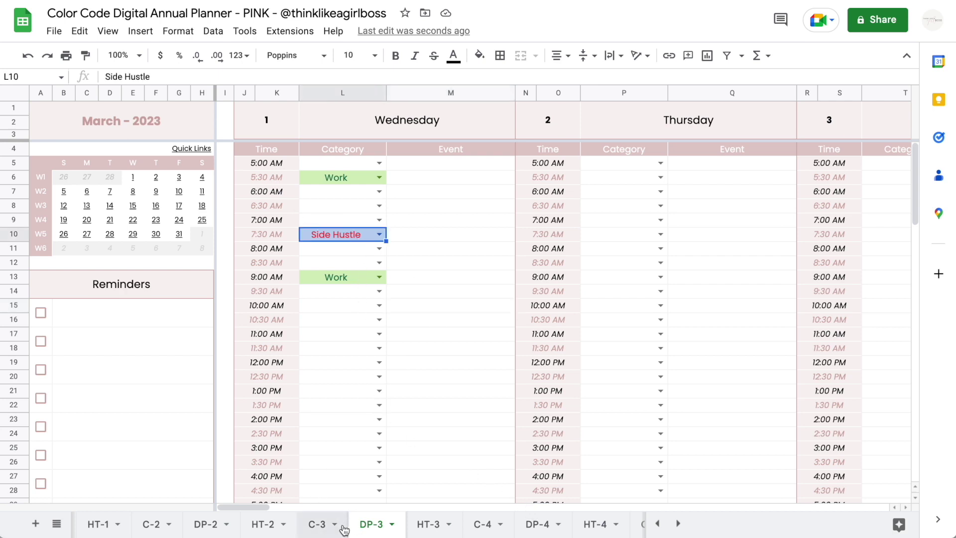
click(379, 234)
- Change Side Hustle to dark red in L10's dropdown rule and apply it to all matching dropdowns
click(374, 334)
click(757, 315)
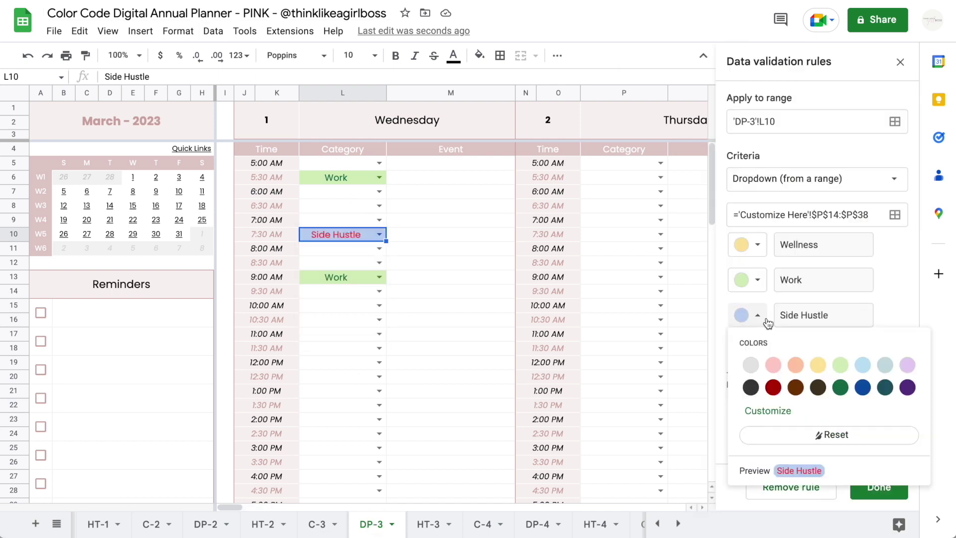
click(773, 387)
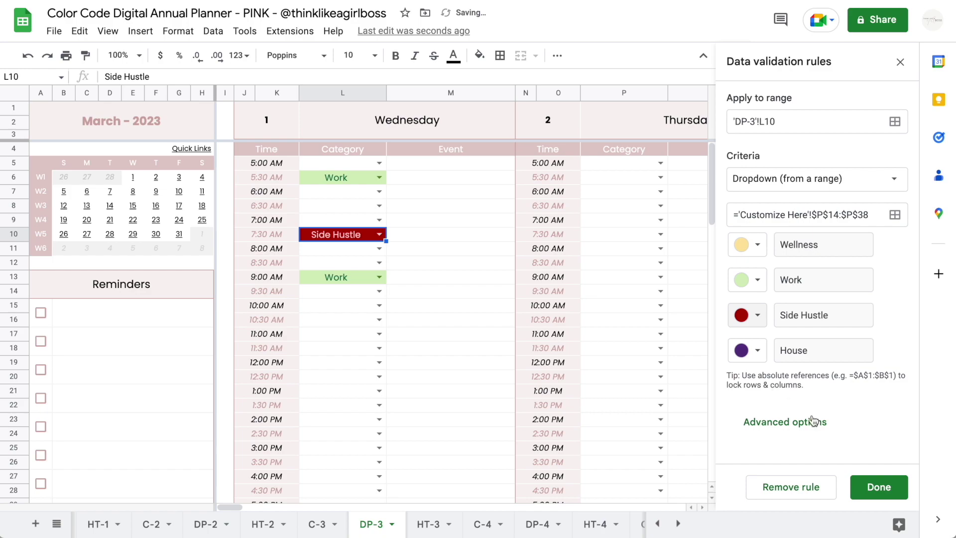
click(886, 487)
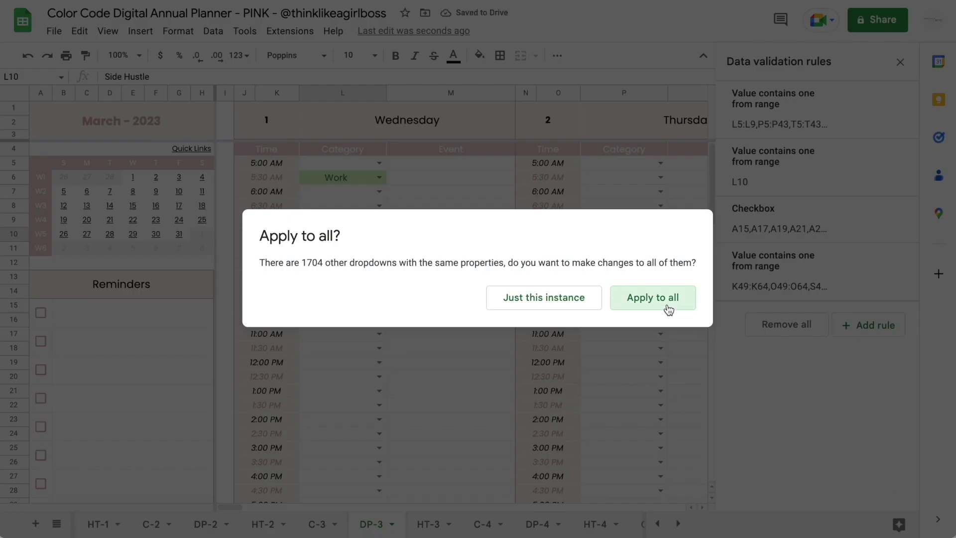
click(653, 297)
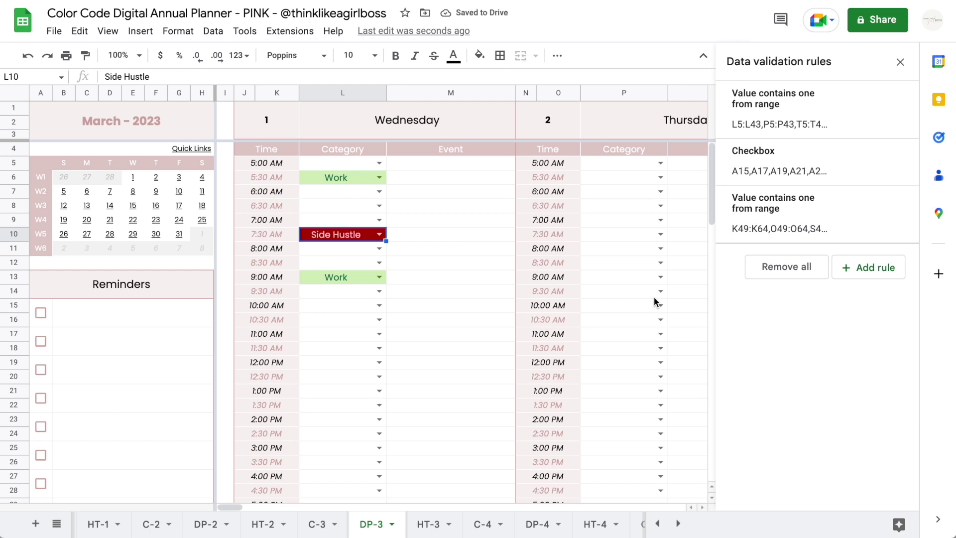
click(899, 62)
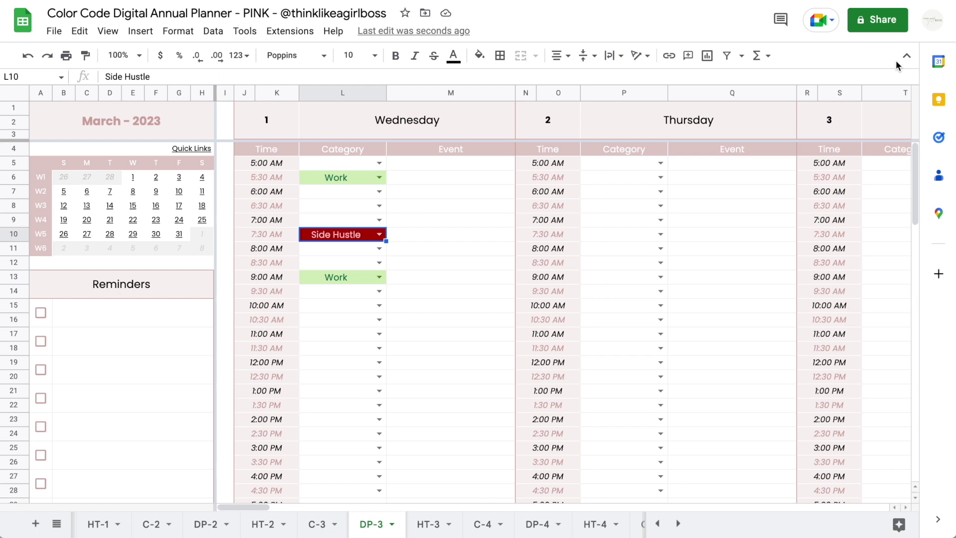
- On April's DP-4 sheet, set L10's category to Side Hustle
click(536, 525)
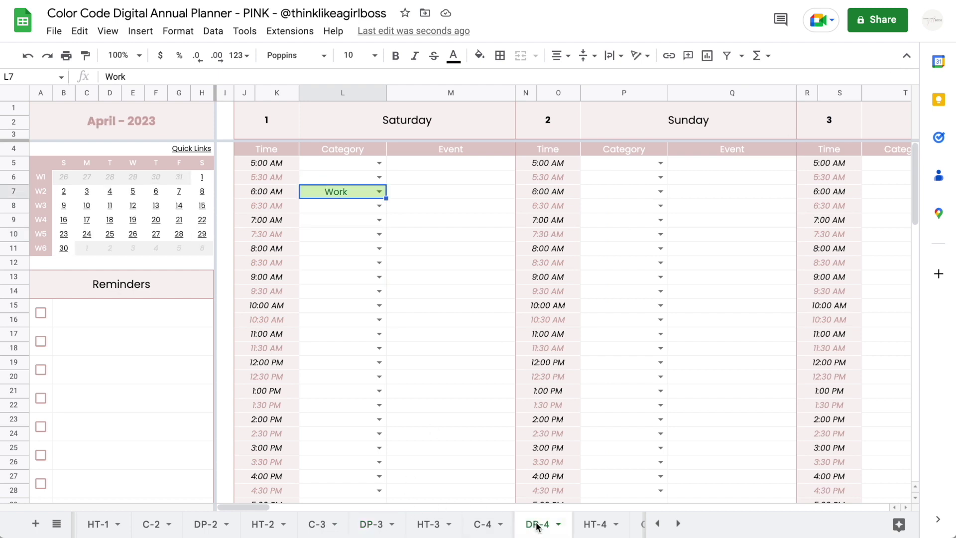
click(379, 234)
click(350, 291)
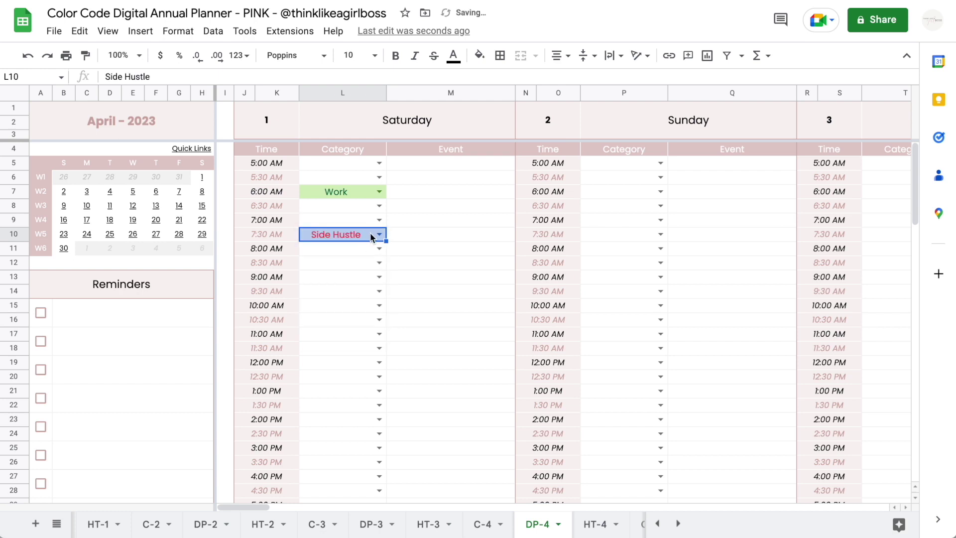
click(430, 264)
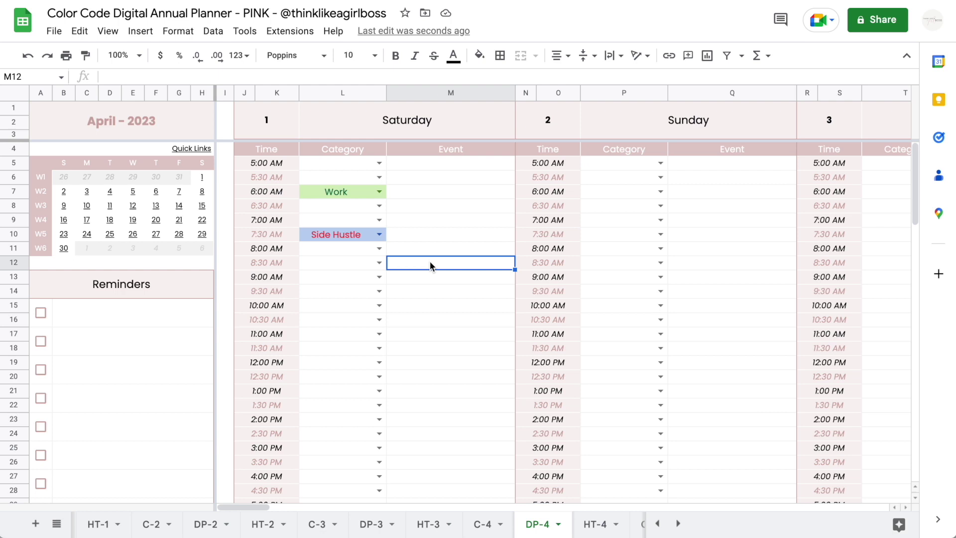
- Recolour Side Hustle dark red in L10's dropdown rule and apply to all matching dropdowns
click(377, 233)
click(373, 334)
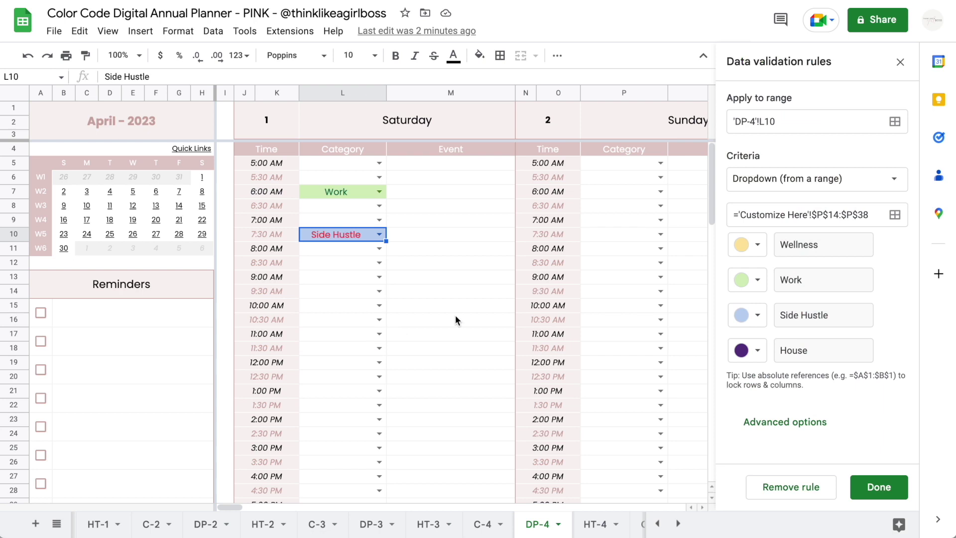
click(758, 316)
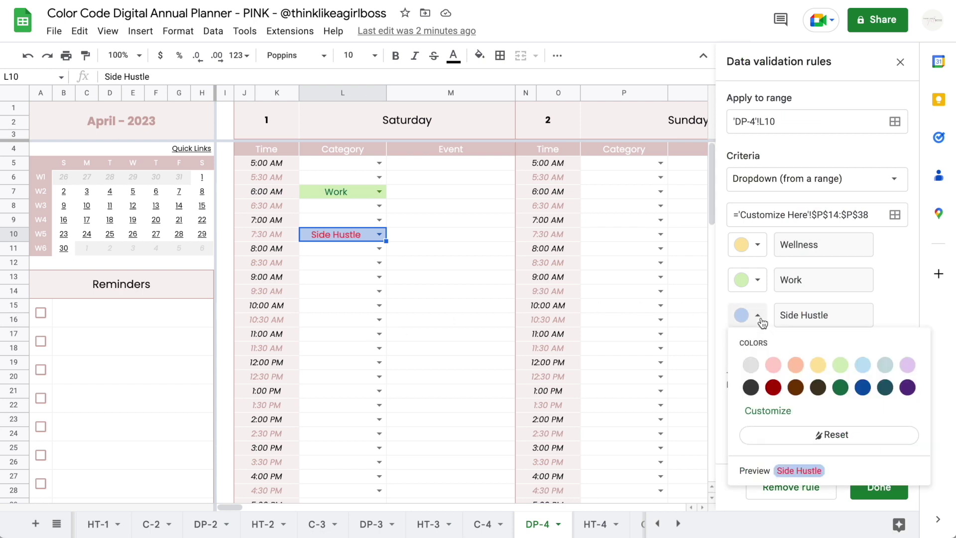
click(773, 388)
click(868, 486)
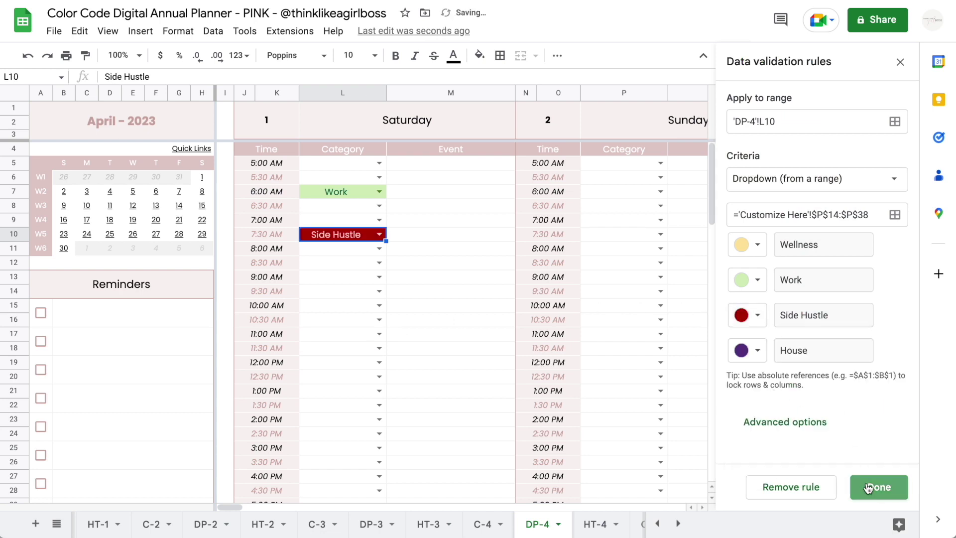
click(655, 299)
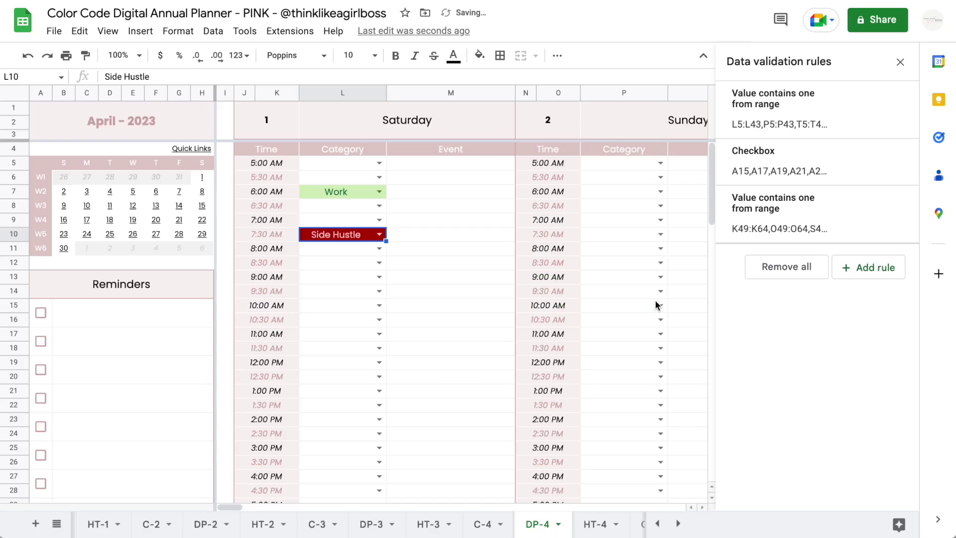
- Fill cell P6 on the DP-4 sheet with light lavender
click(407, 206)
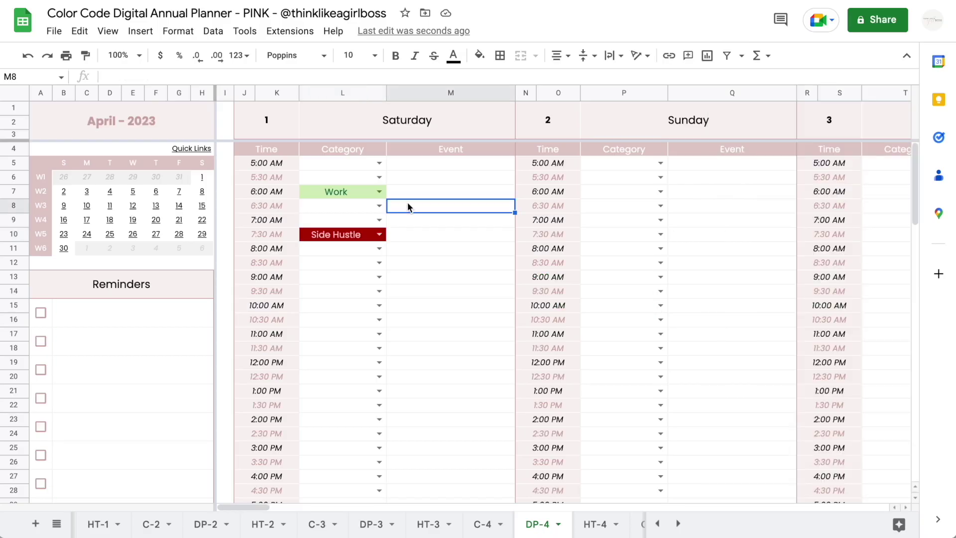
click(634, 181)
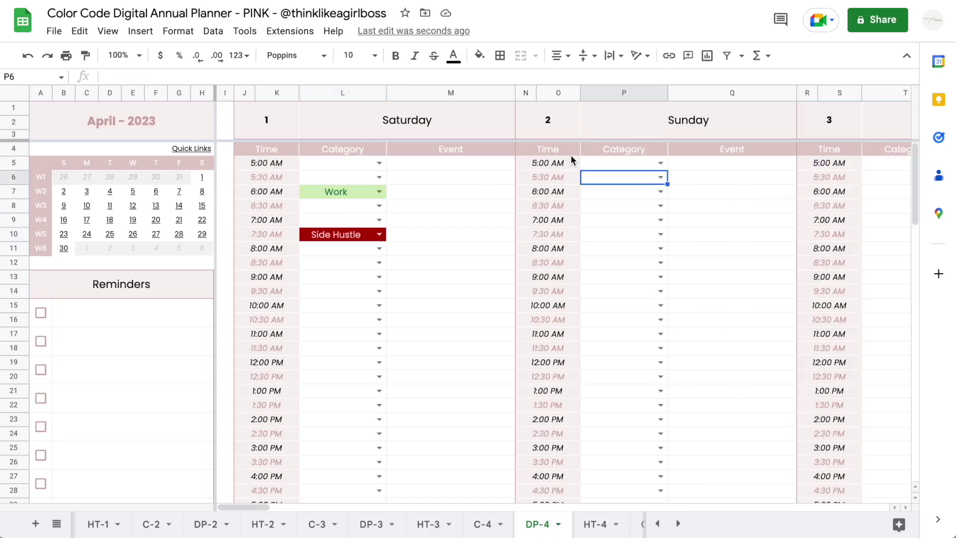
click(479, 55)
click(604, 132)
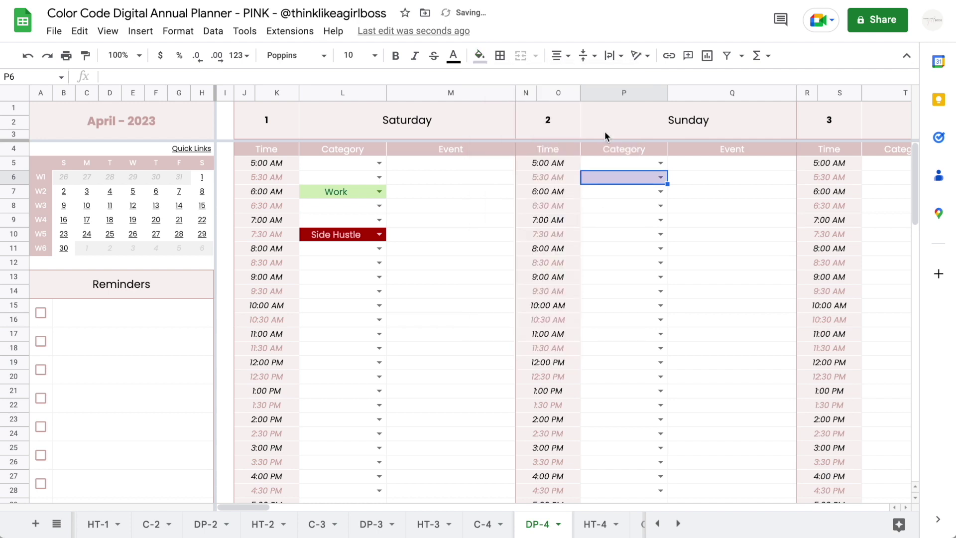
click(590, 210)
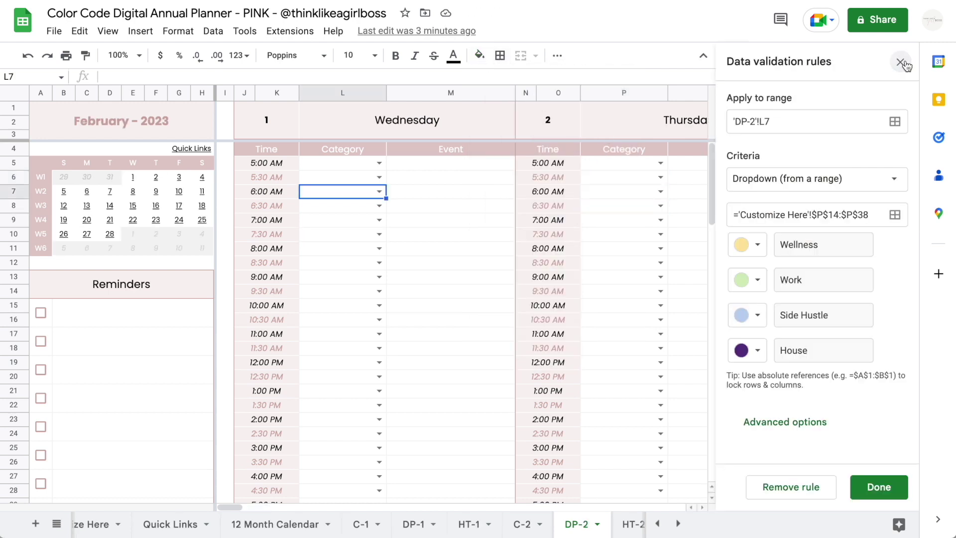
- Return to the March DP-3 sheet and open L10's Side Hustle dropdown rule
click(902, 66)
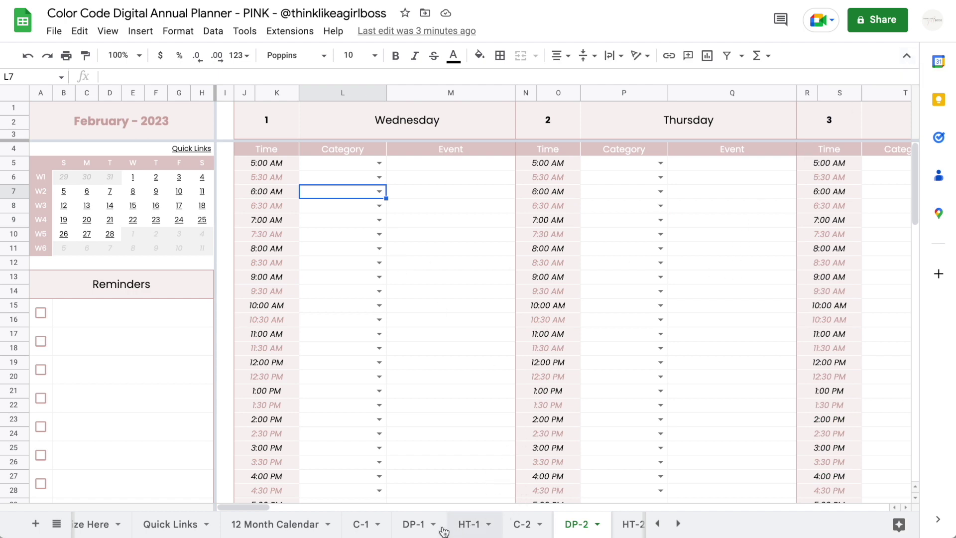
click(418, 523)
scroll(594, 523, down, 2)
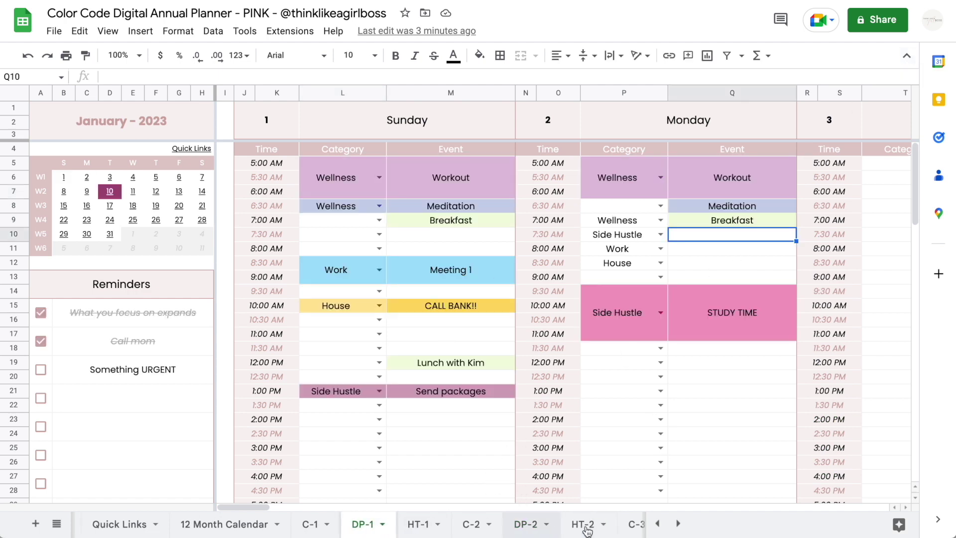
click(593, 524)
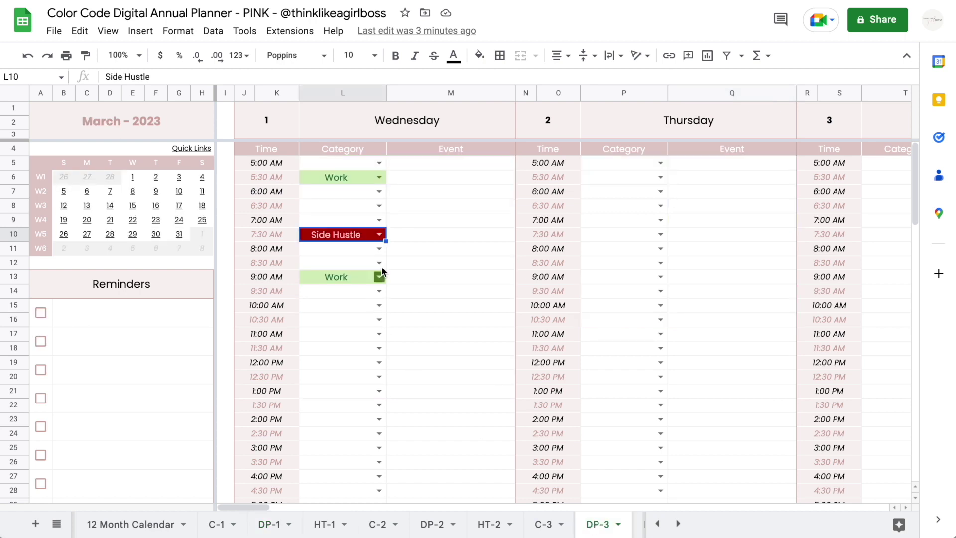
click(378, 234)
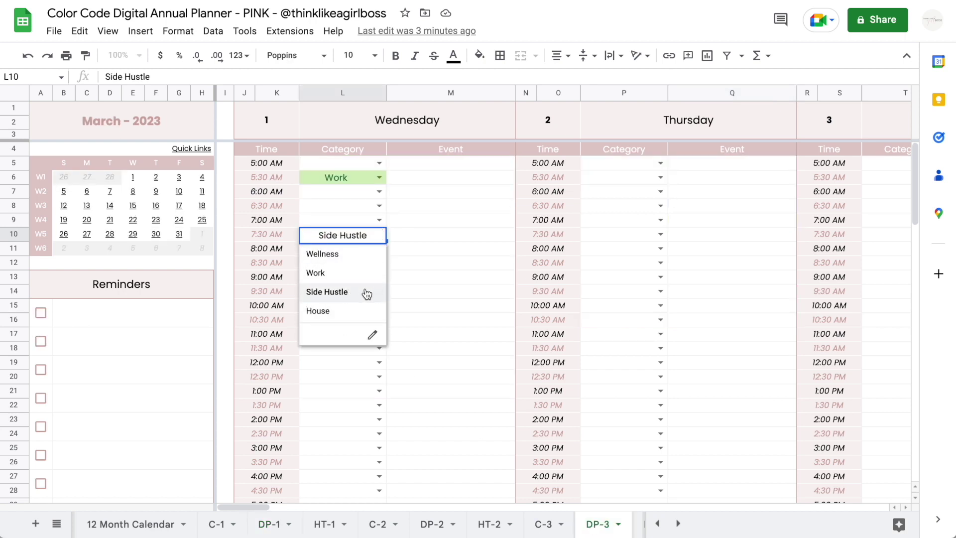
click(372, 336)
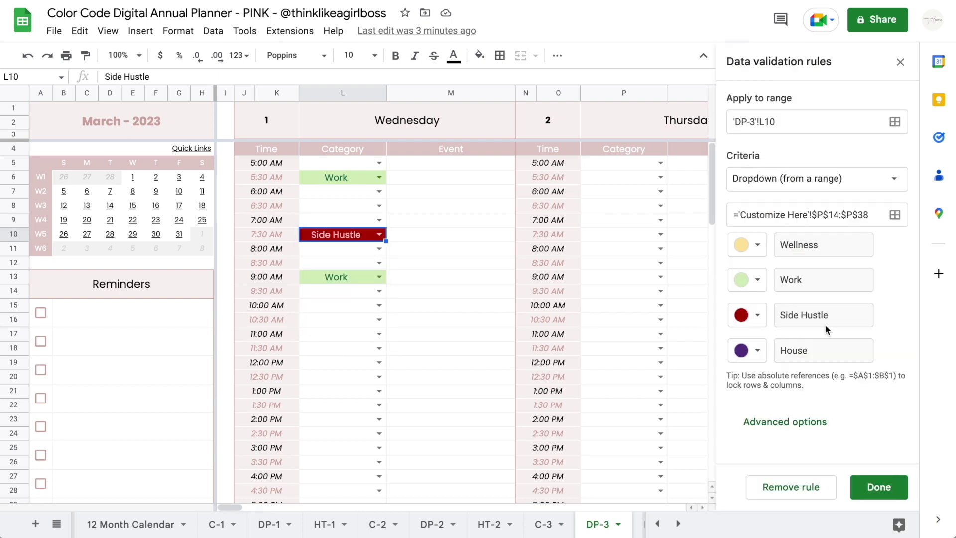